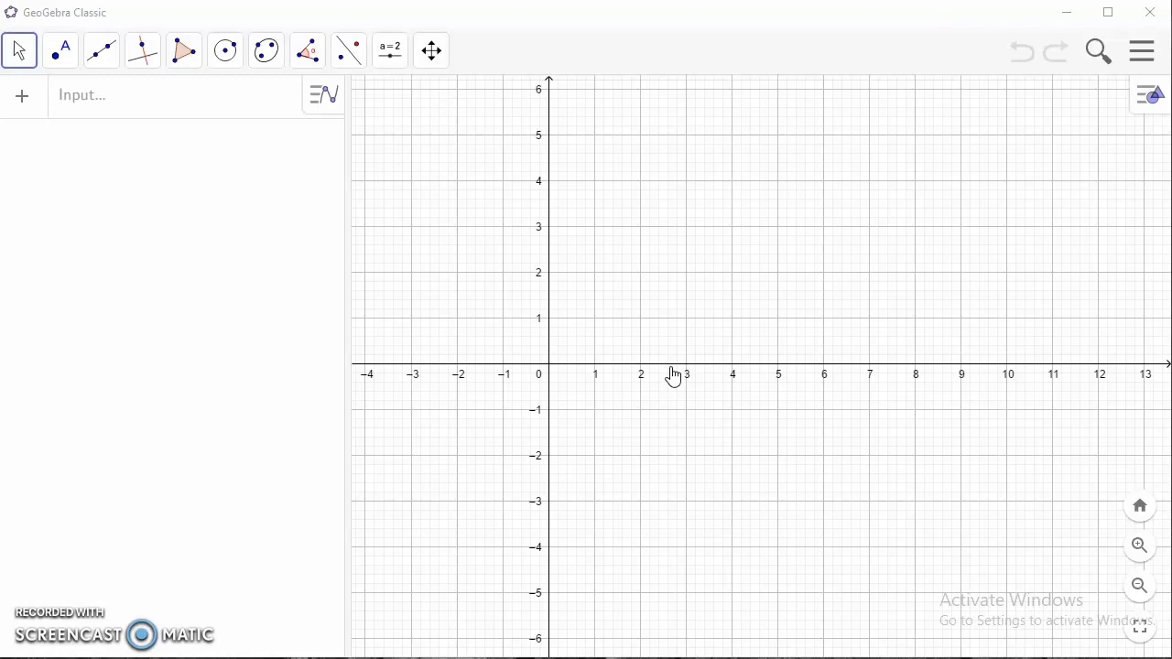
- Set the x-axis tick distance to pi/6 in the graphics view settings and close the settings
right_click(699, 321)
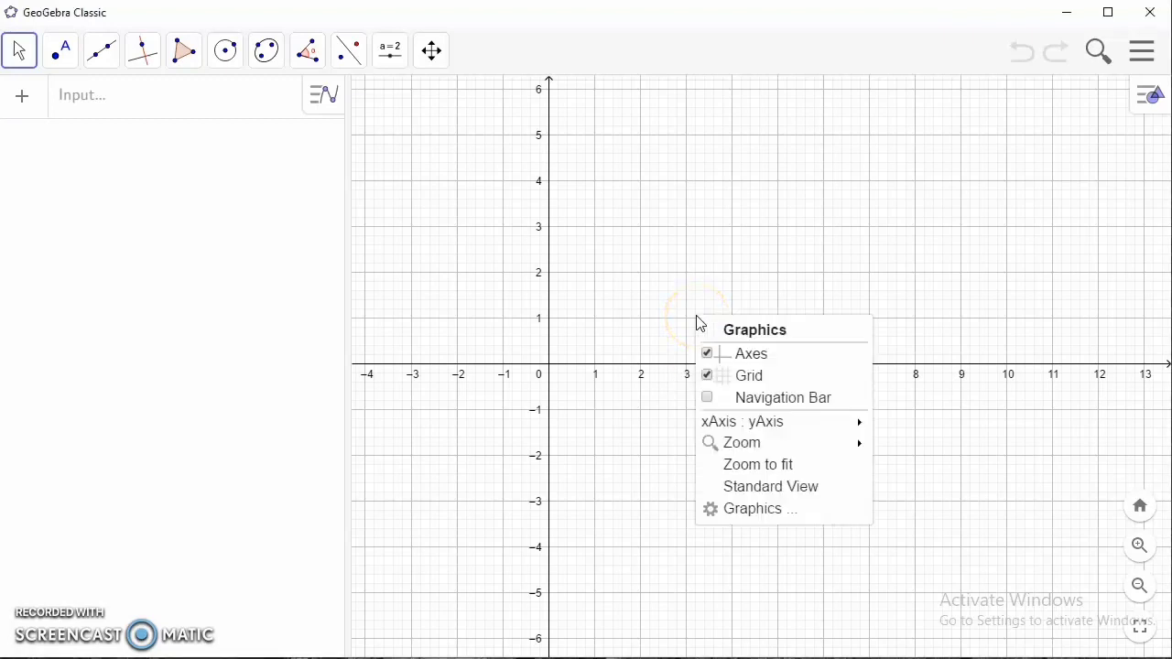
click(774, 518)
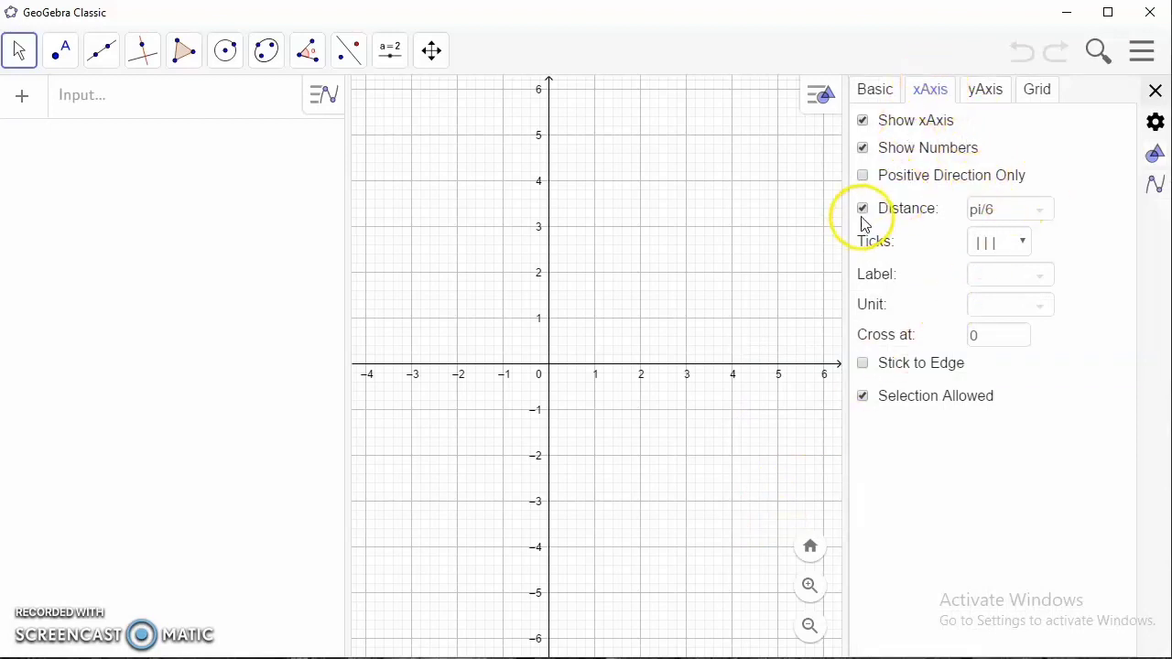
click(1001, 209)
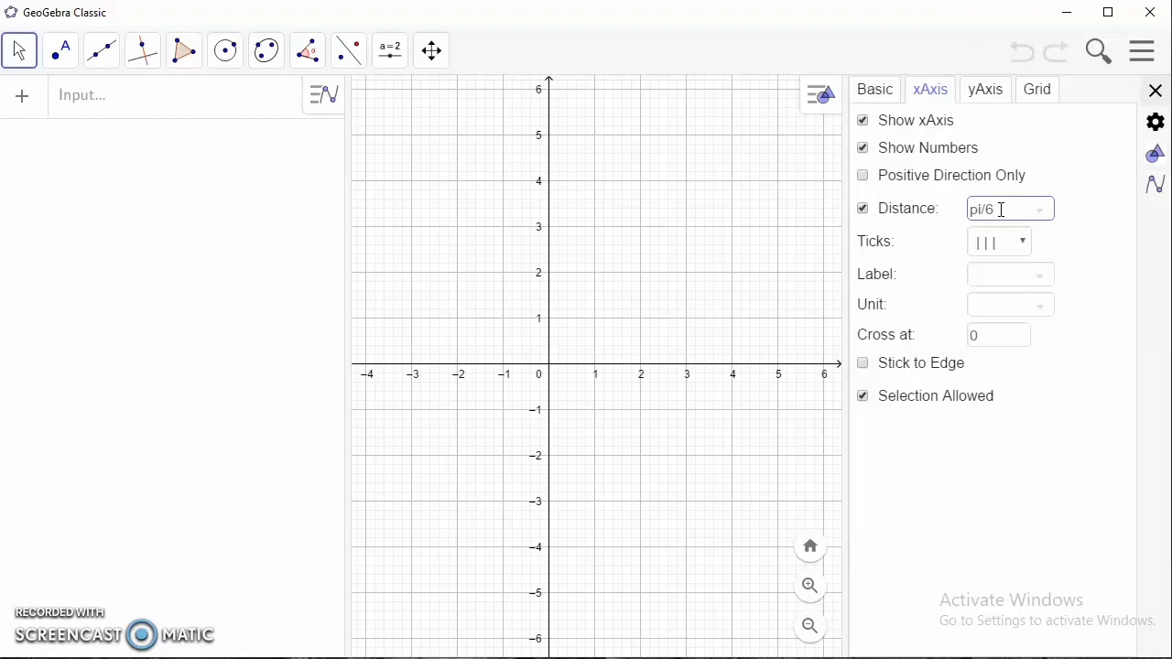
key(Return)
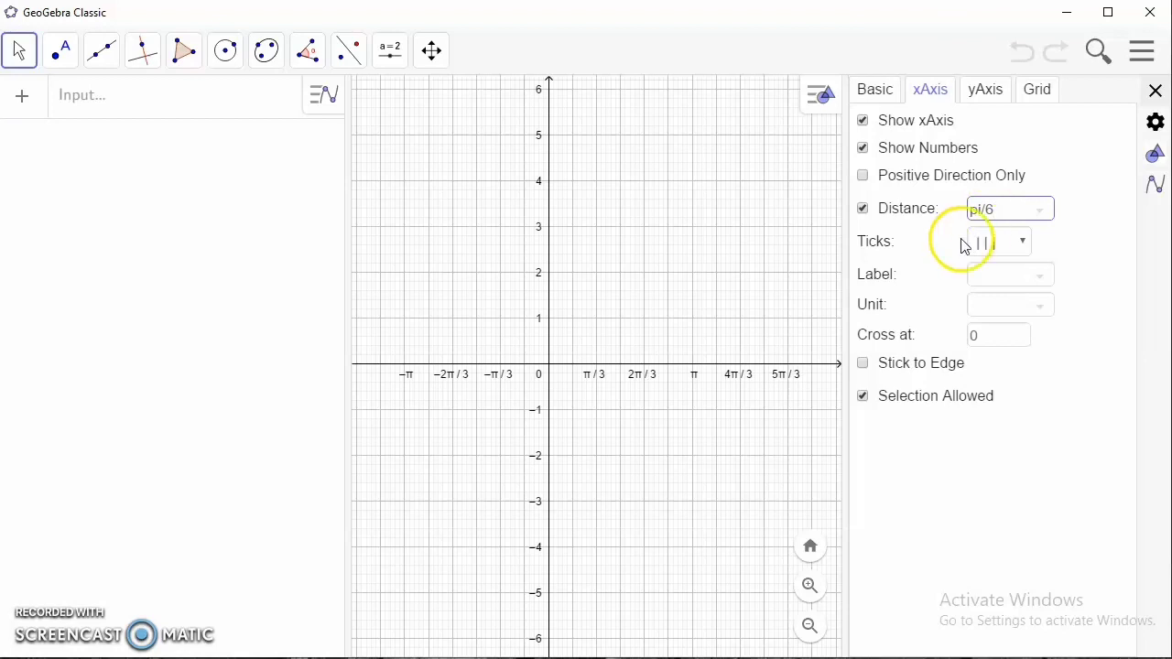
click(1155, 92)
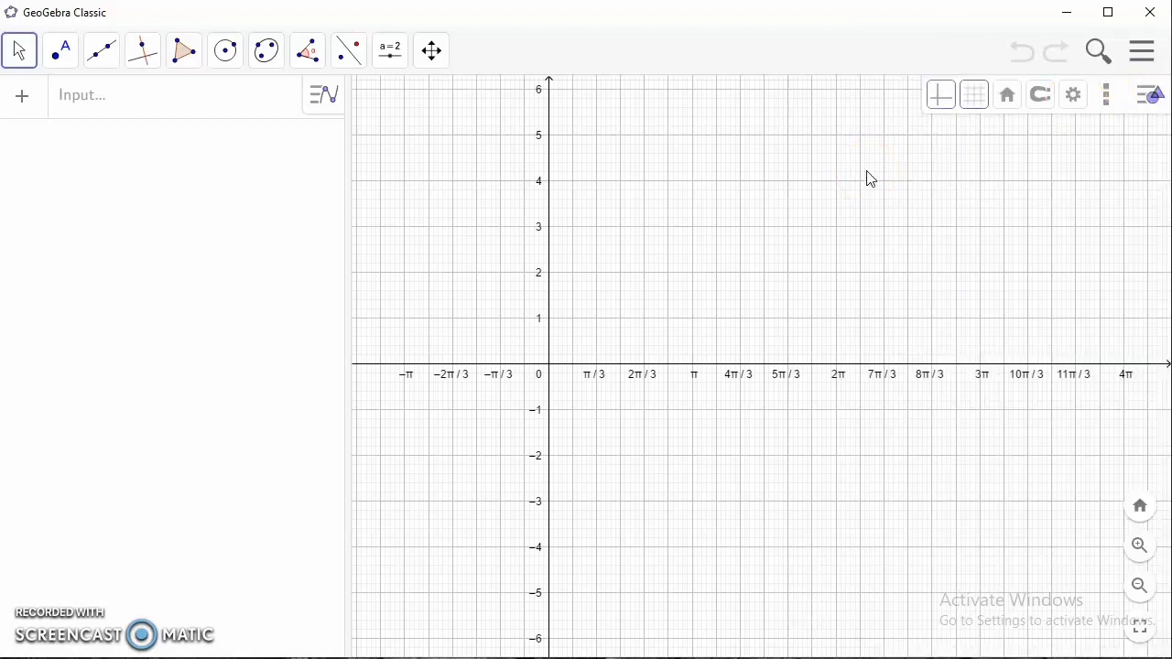
- Plot the function y = sin(x) on the coordinate grid
scroll(870, 179, up, 3)
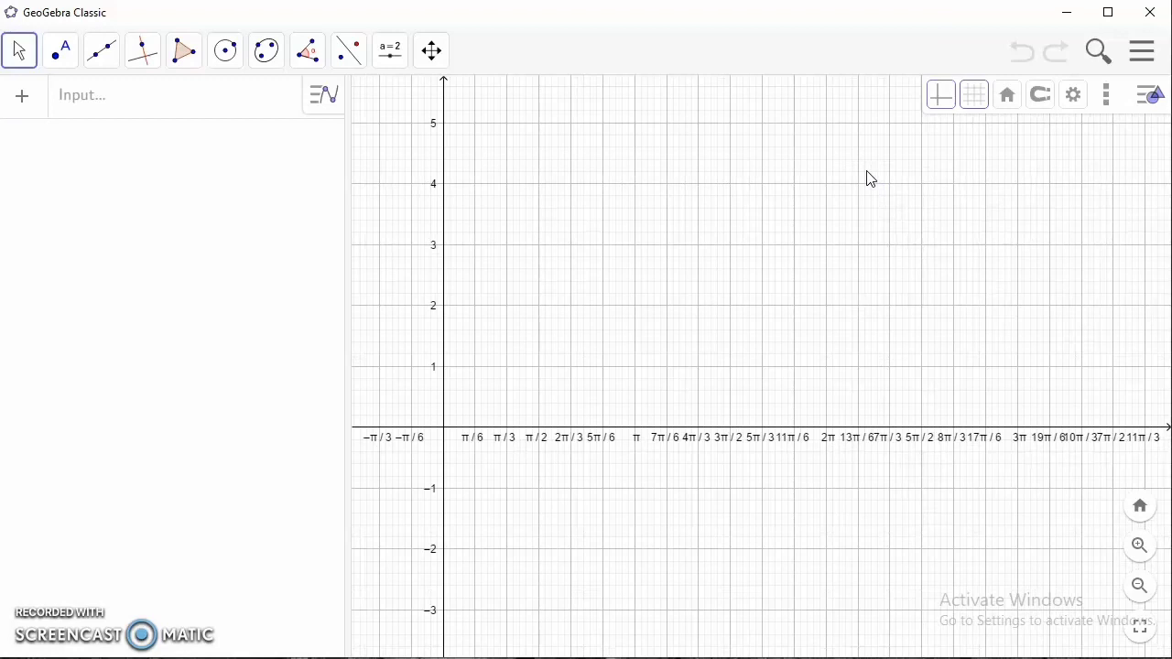
scroll(869, 179, down, 2)
click(751, 201)
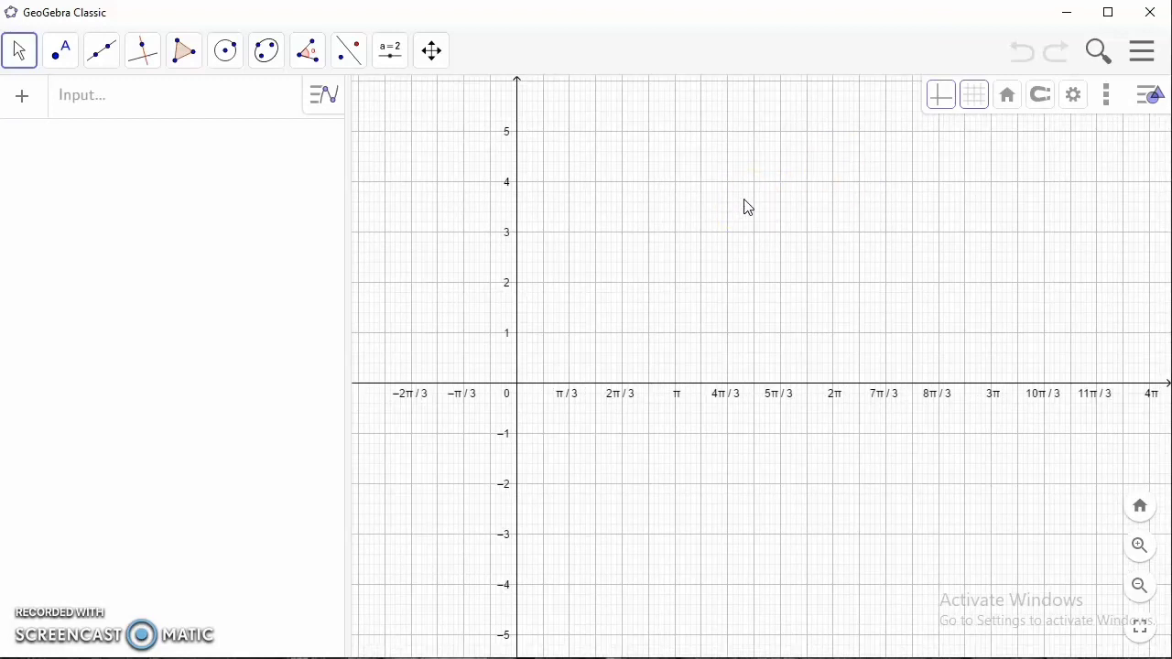
scroll(749, 208, up, 3)
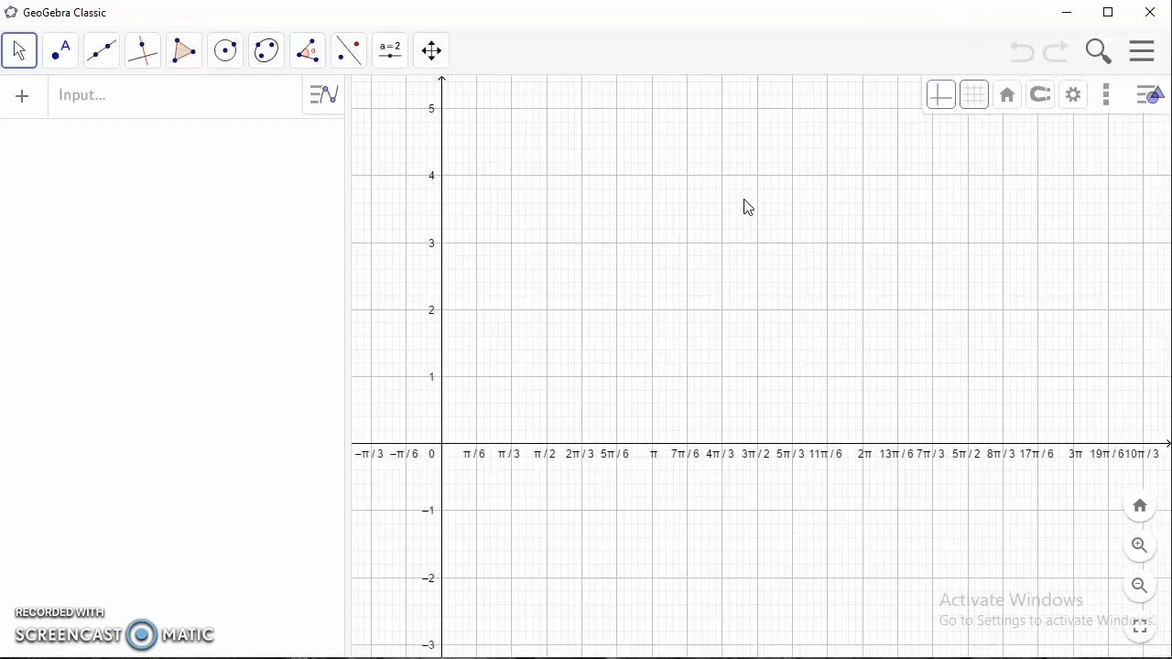
drag(580, 266, 648, 275)
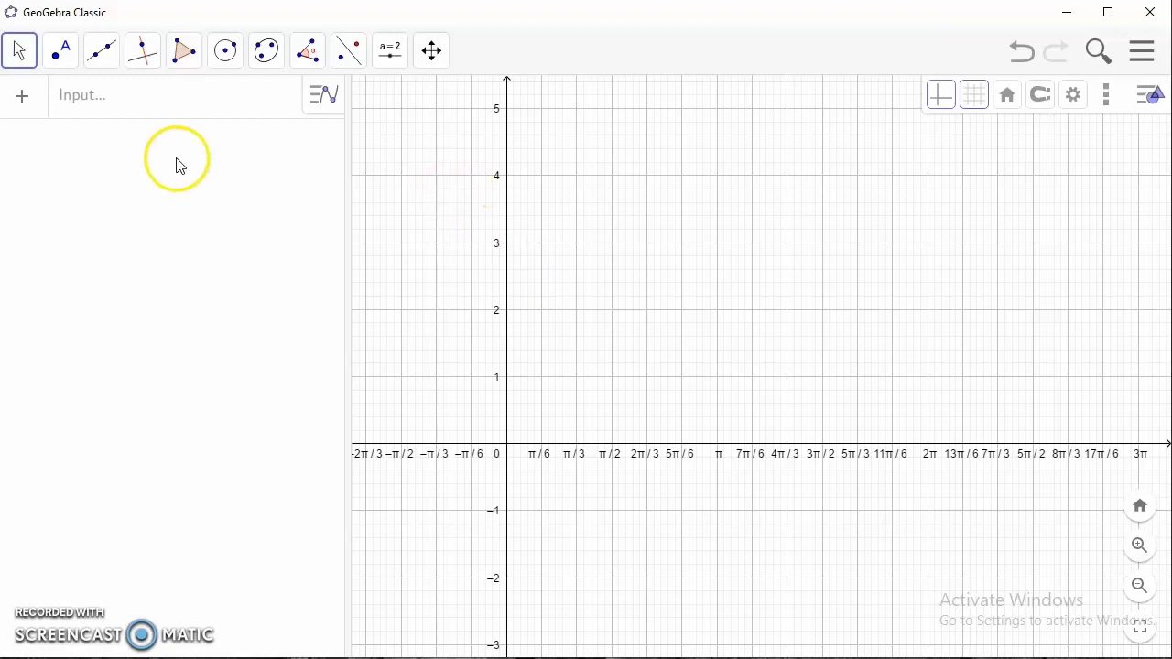
click(111, 106)
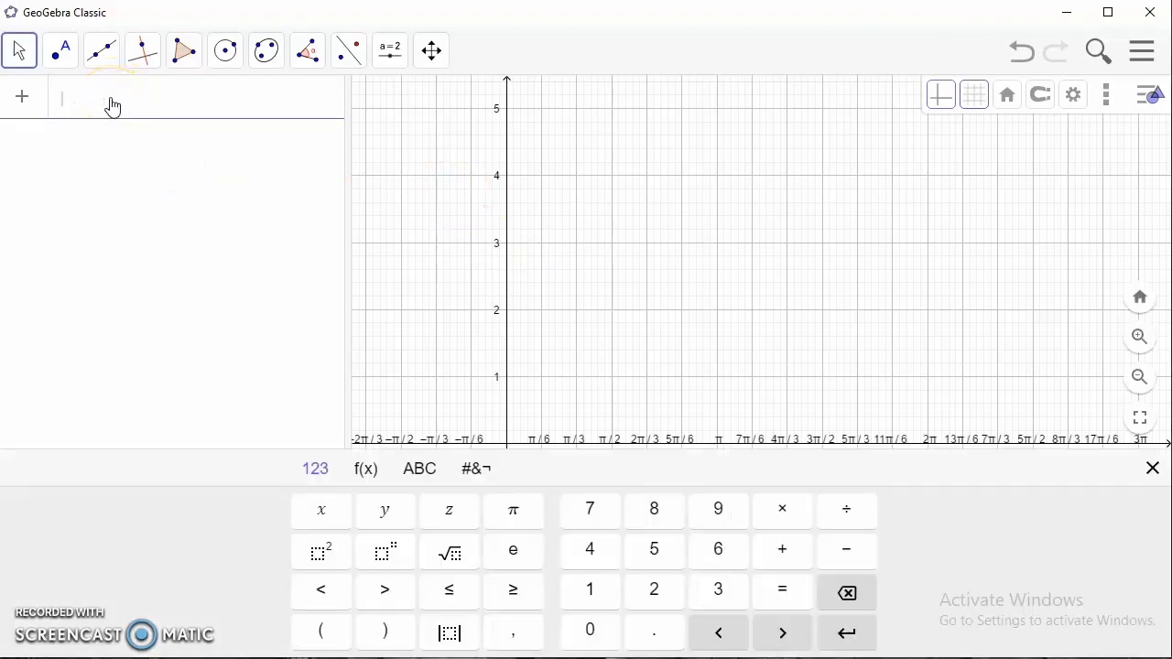
text(y = )
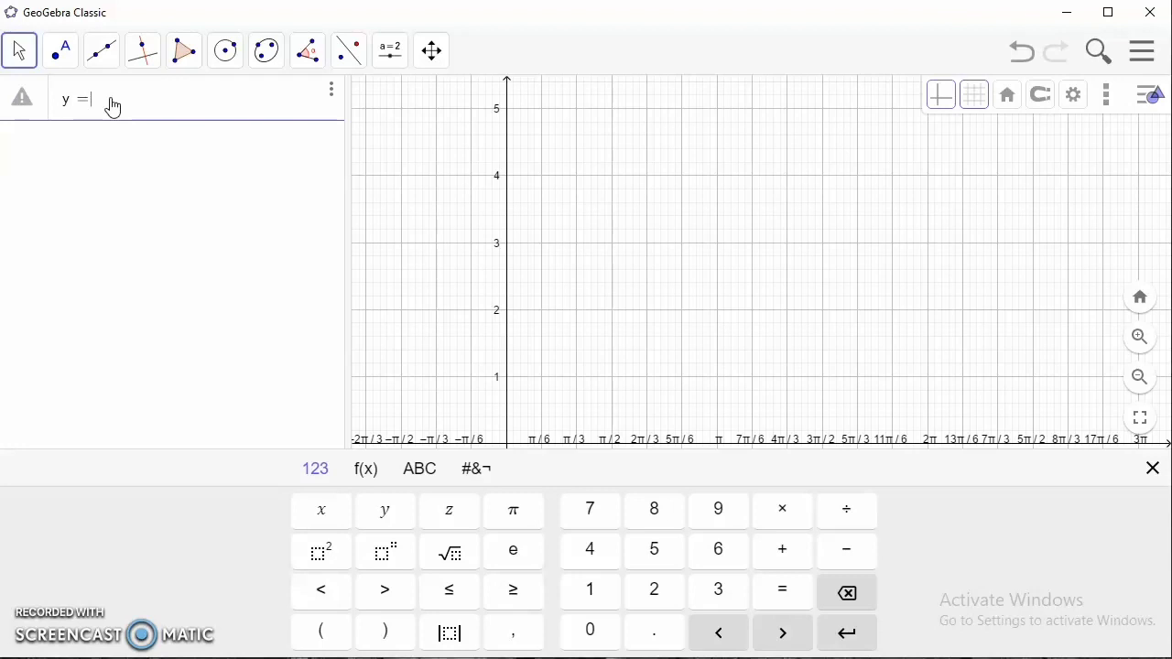
text(sin)
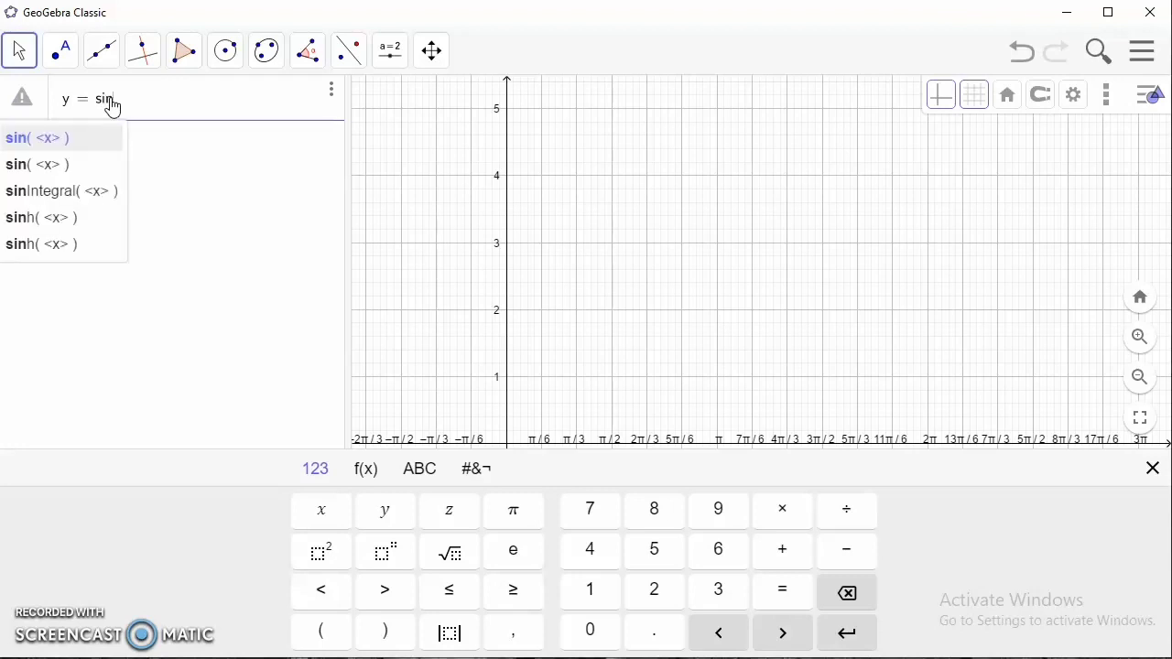
text((x)
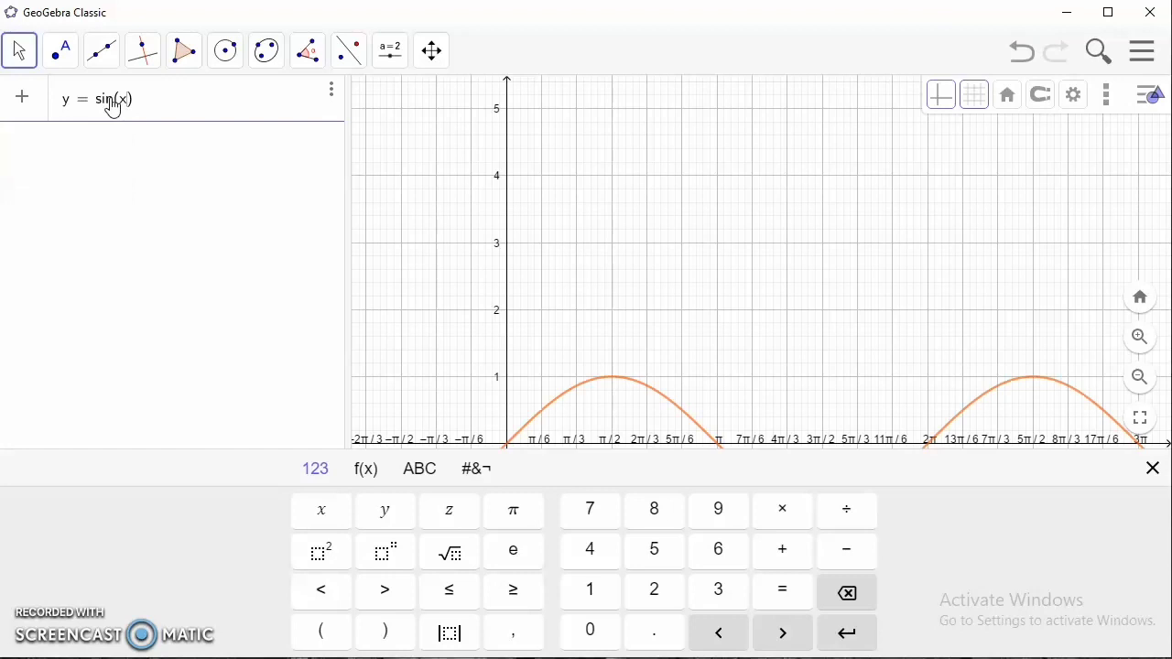
key(Return)
click(552, 327)
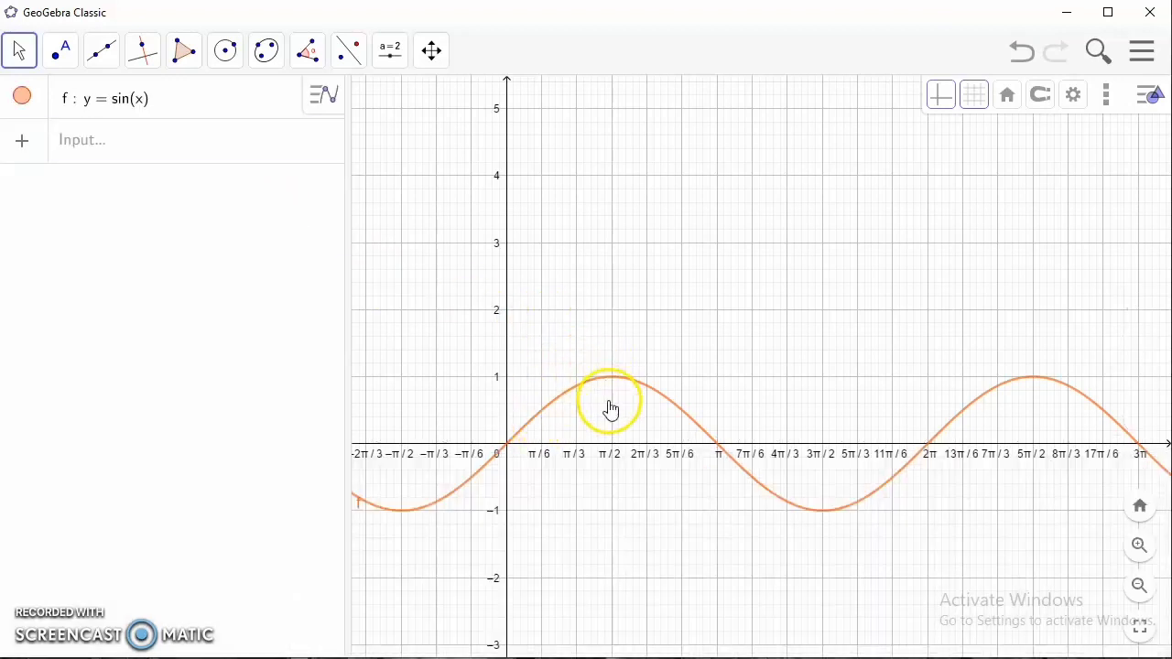
drag(612, 411, 634, 362)
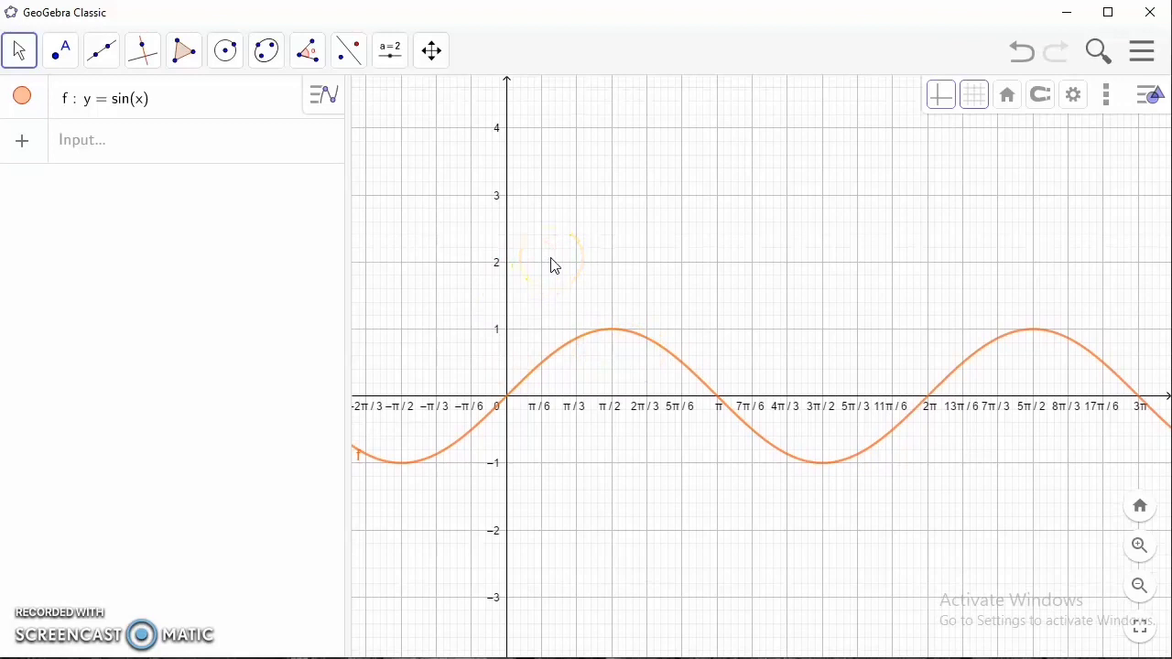
click(531, 272)
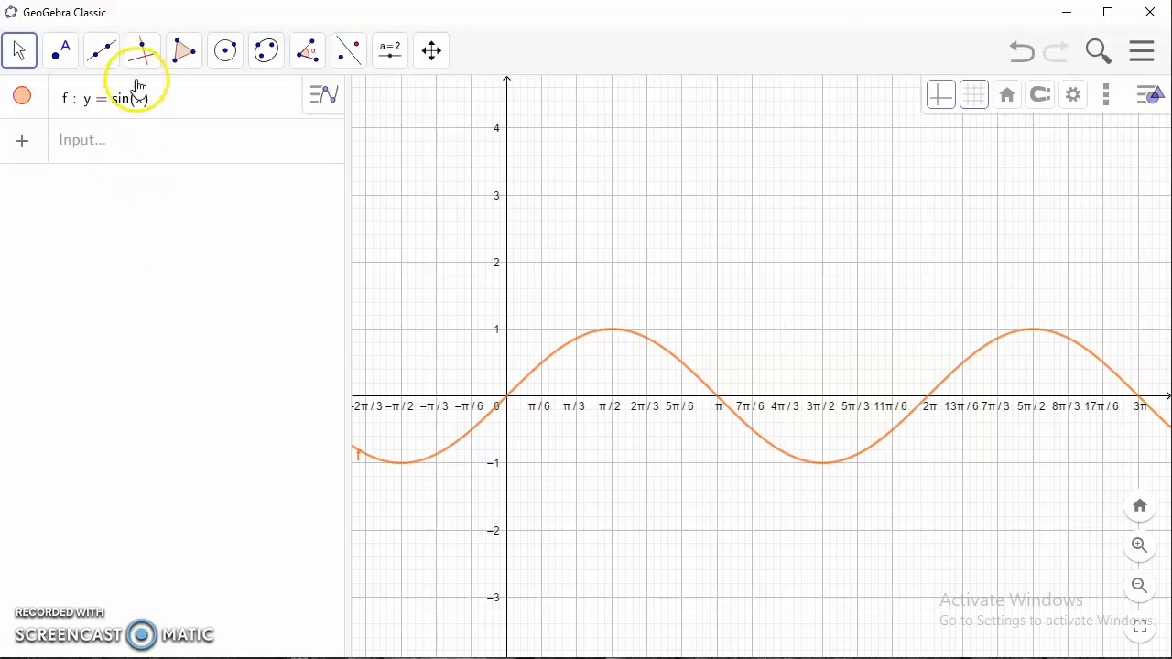
- Add the function y = 2 sin(x) as a second graph on the same grid
click(103, 147)
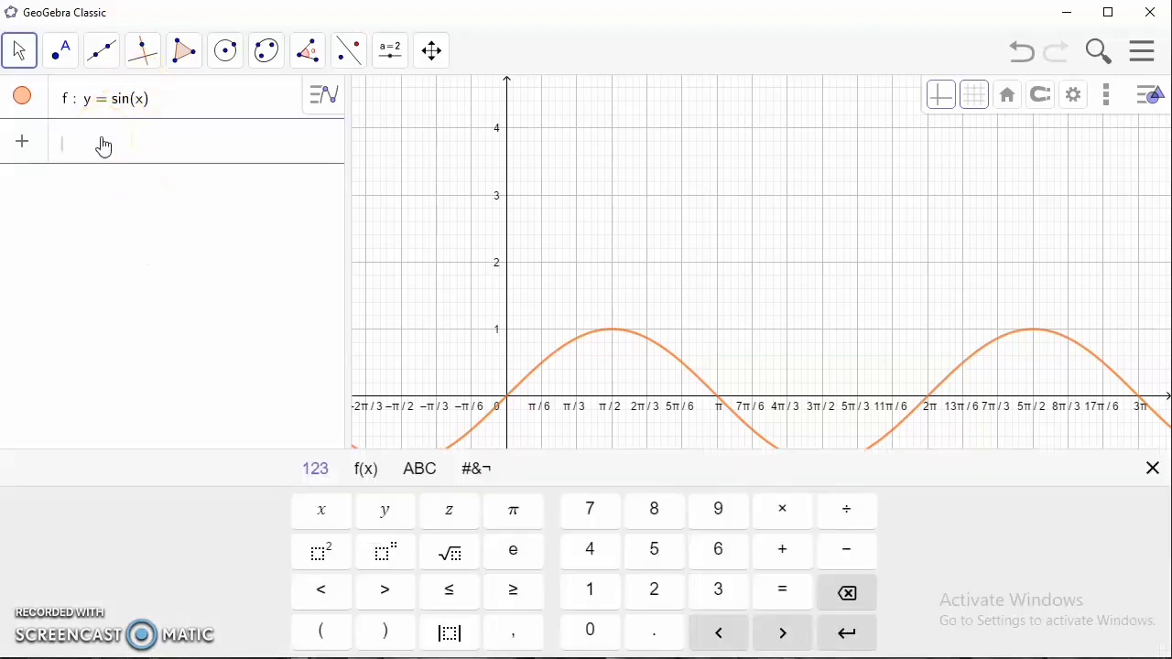
text(y = )
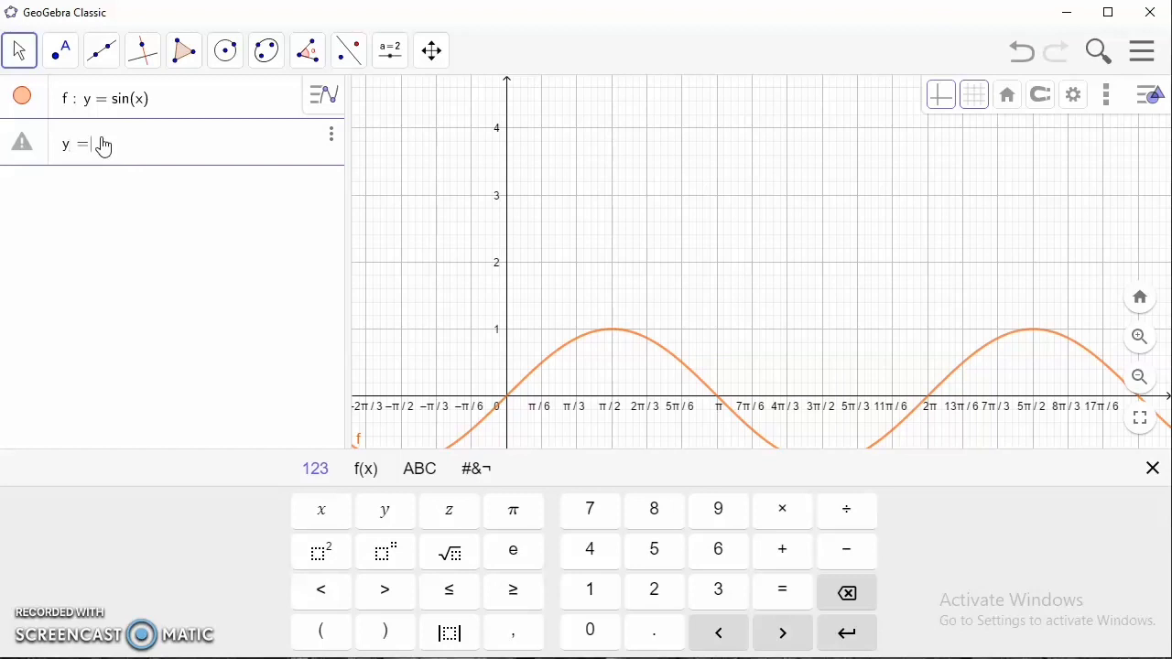
text(s)
key(BackSpace)
text(2)
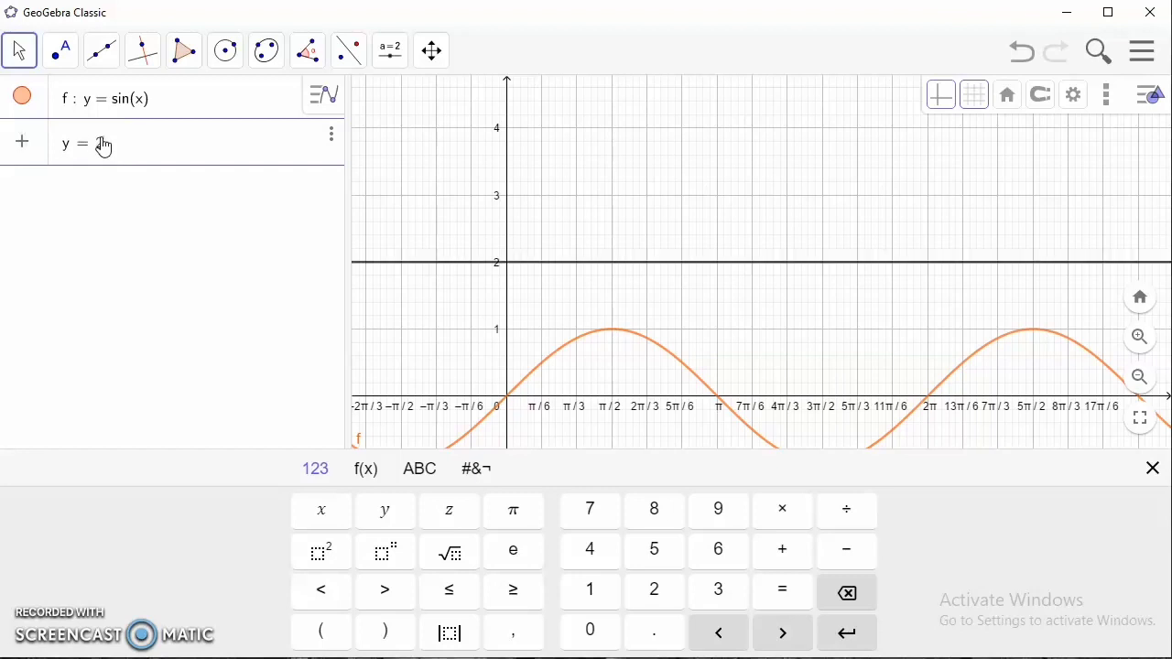
text(s)
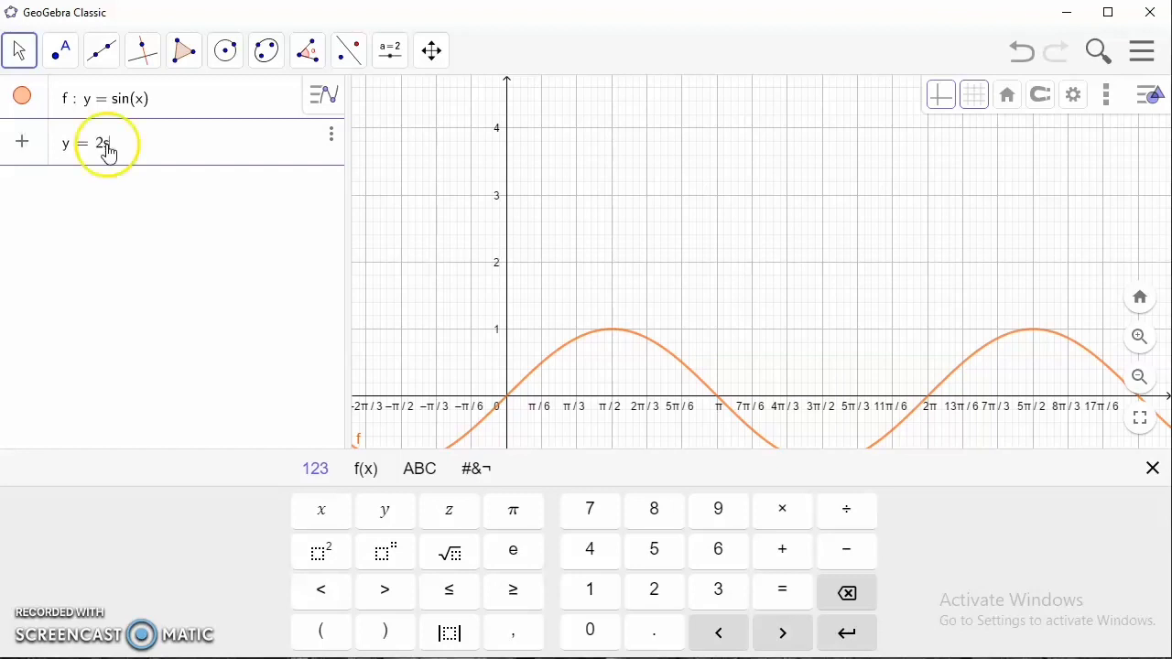
key(BackSpace)
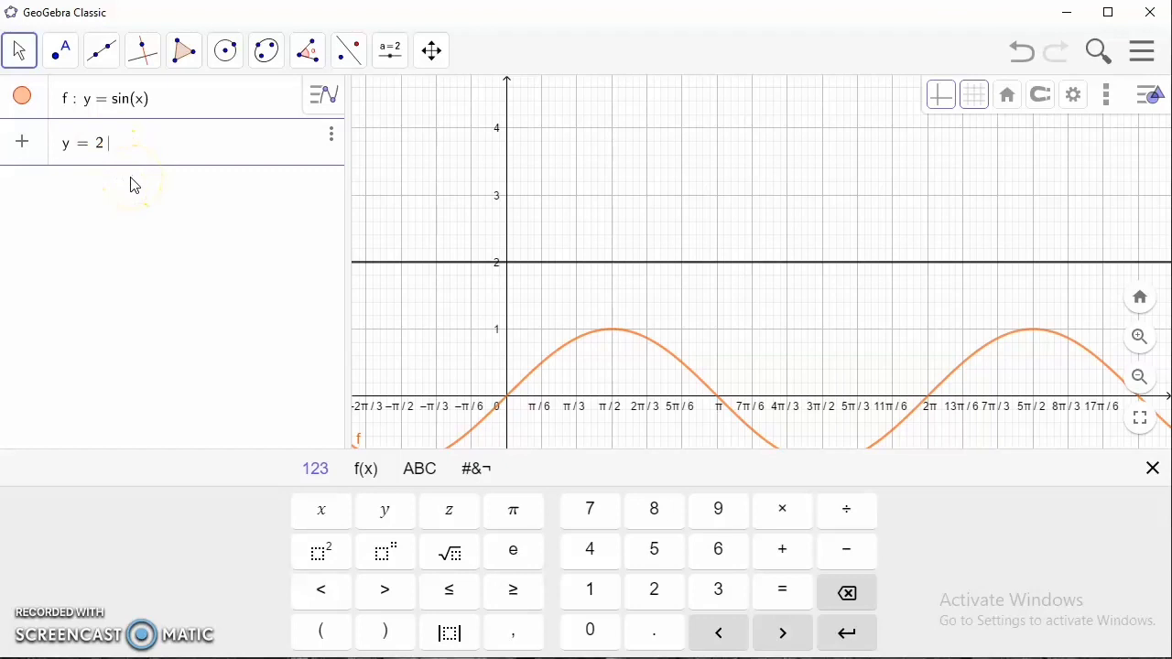
text(s)
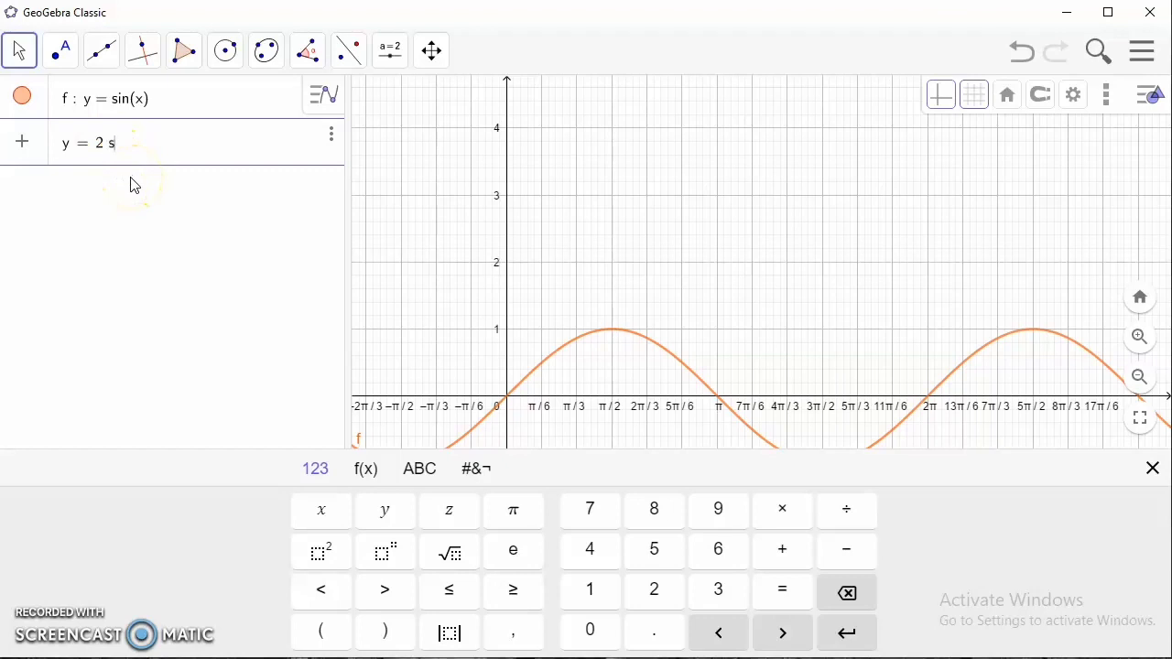
text(in(x)
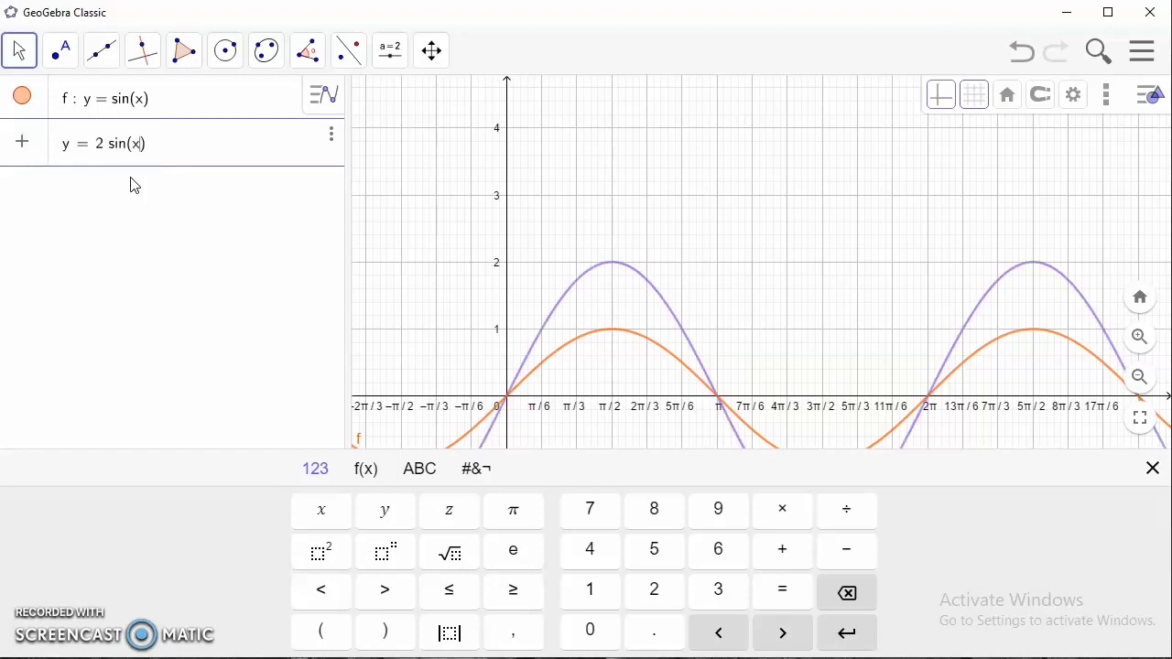
click(110, 147)
click(205, 280)
click(205, 282)
click(533, 392)
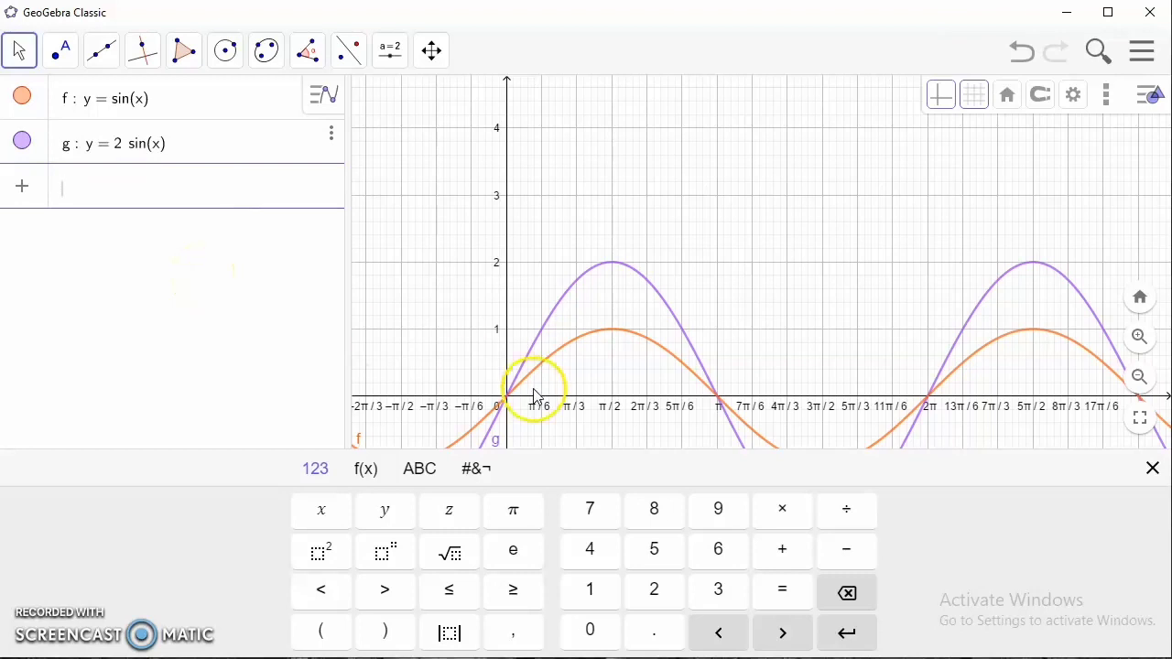
click(688, 309)
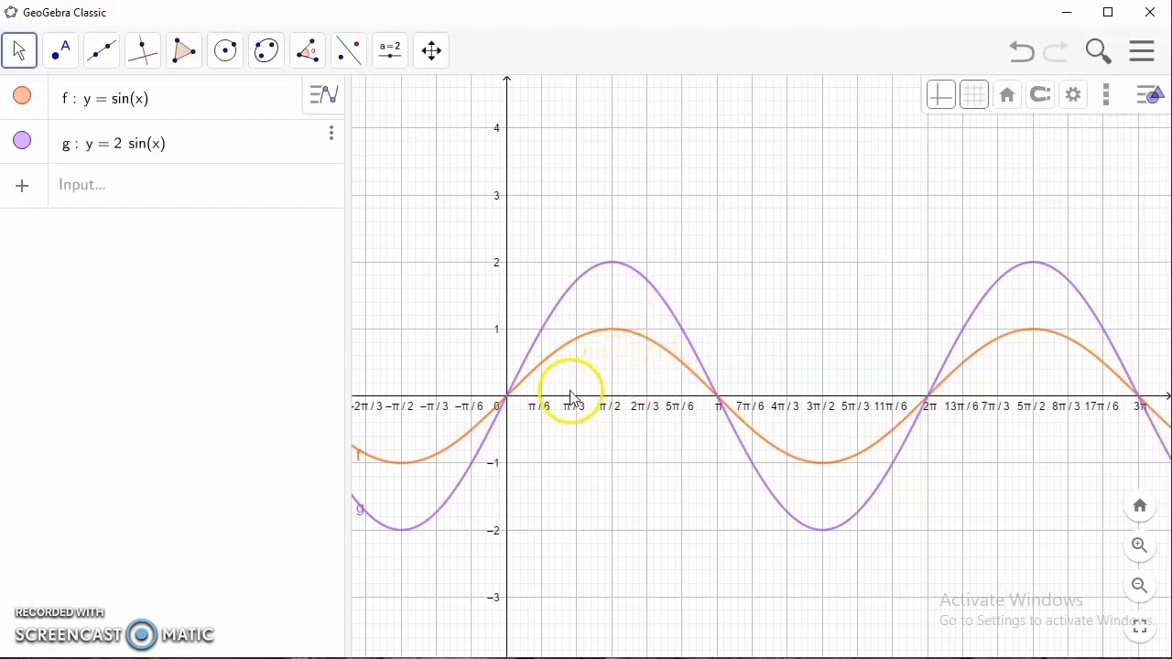
- Add the function y = sin(2x) as a third graph on the same grid
click(91, 191)
text(y )
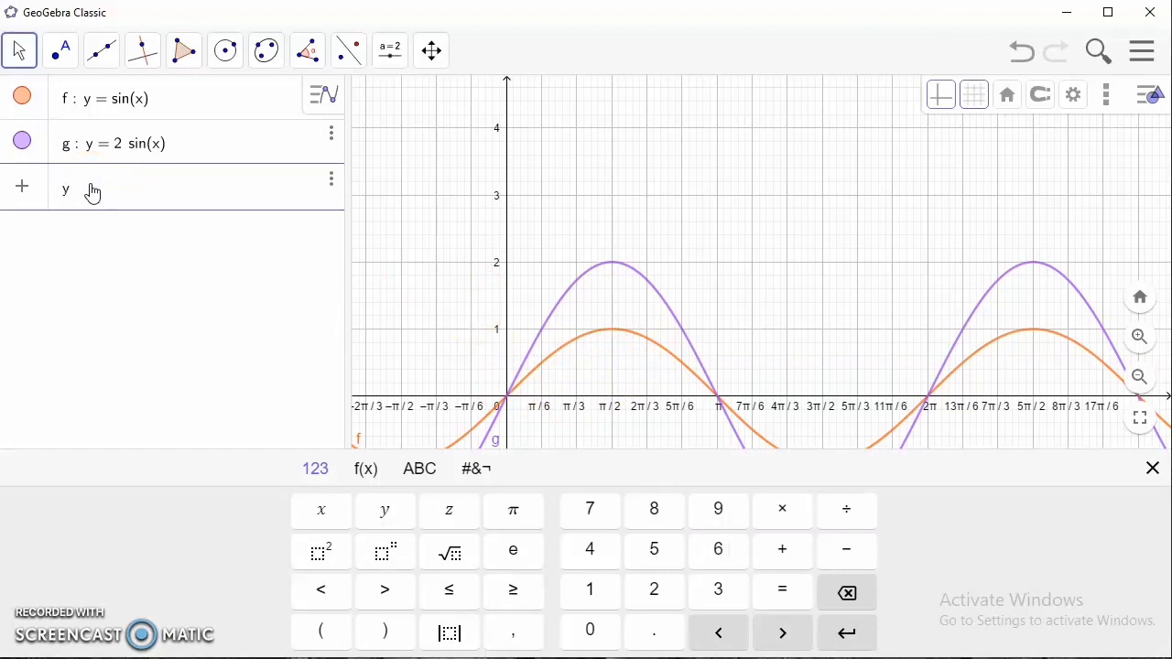
text(= sin)
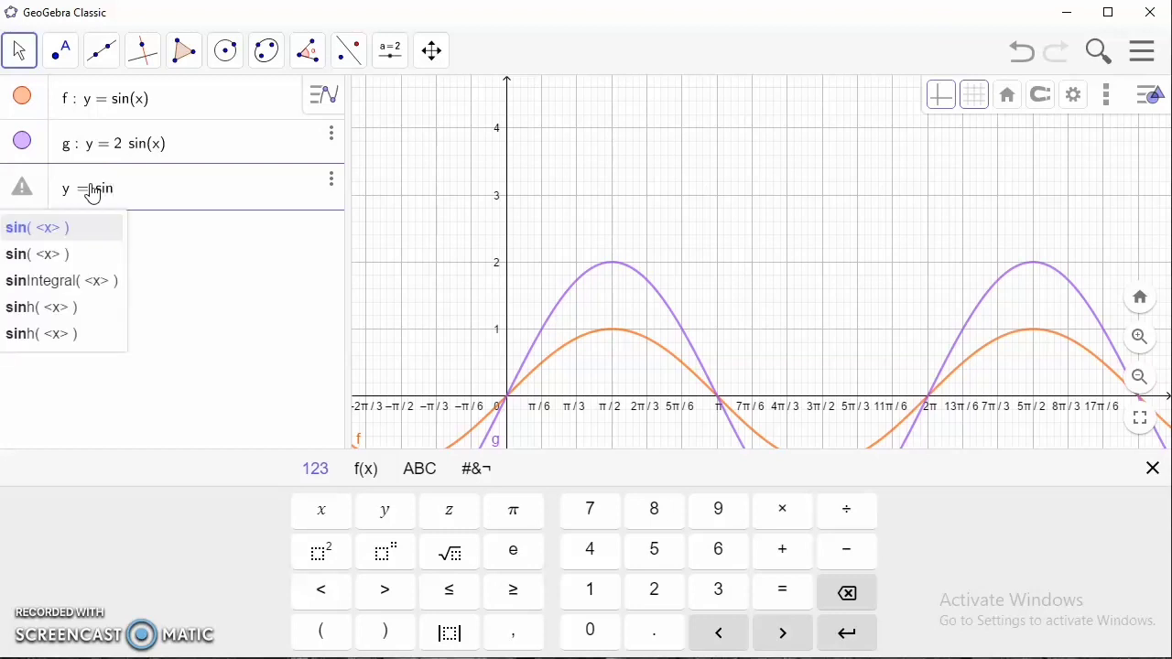
text(()
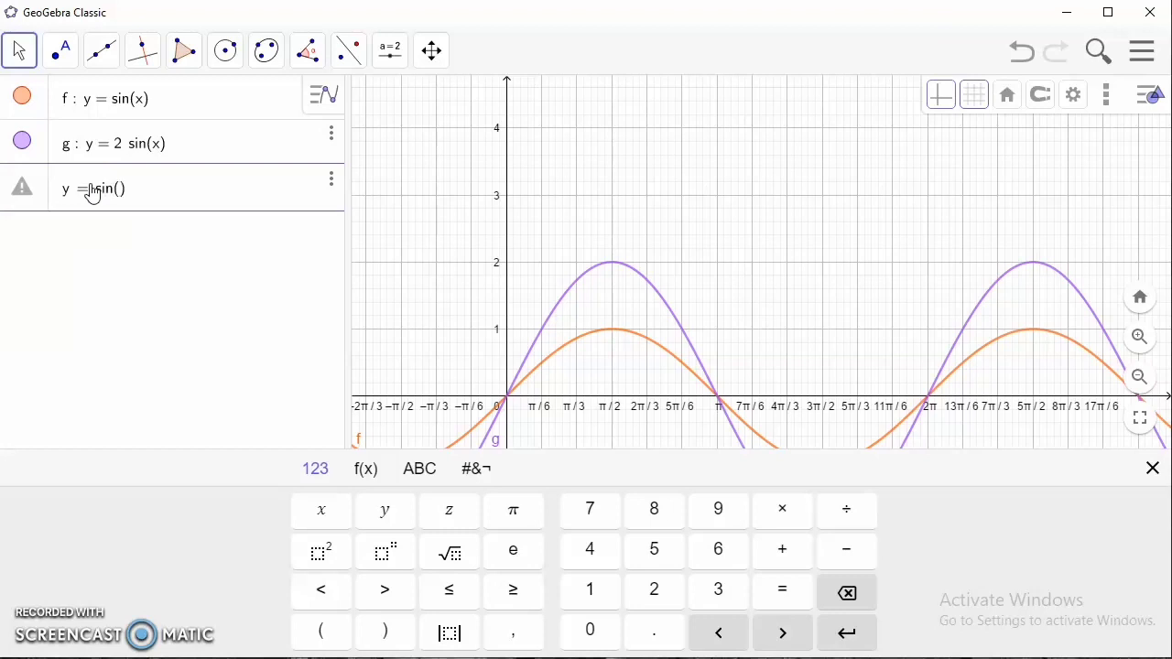
text(2x)
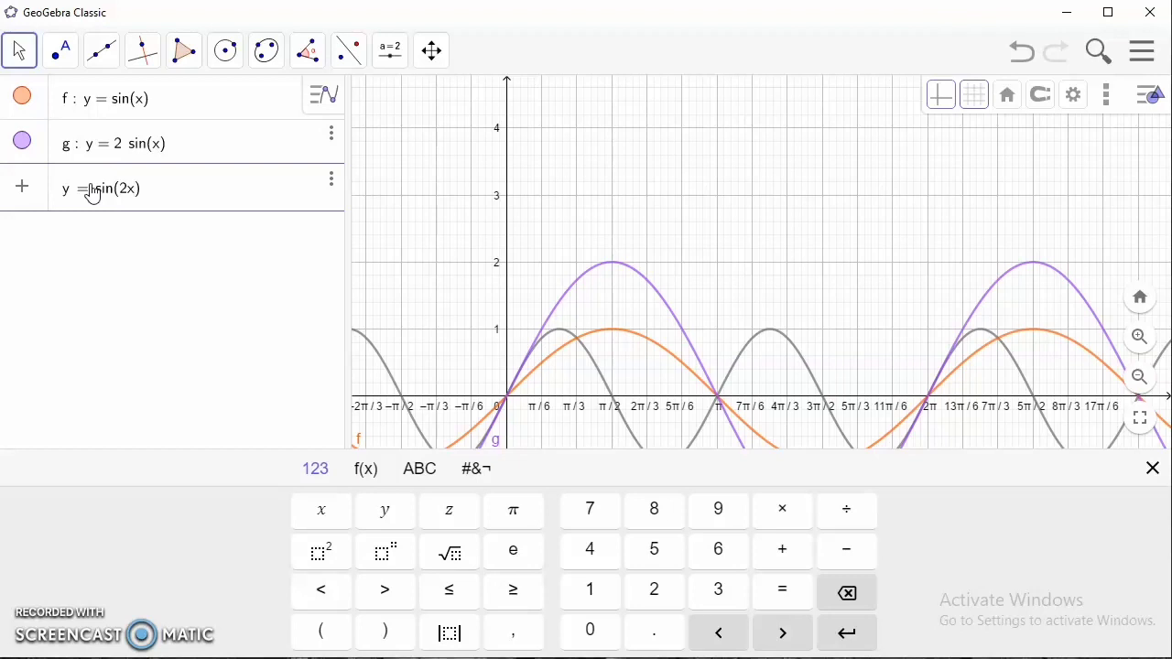
key(Return)
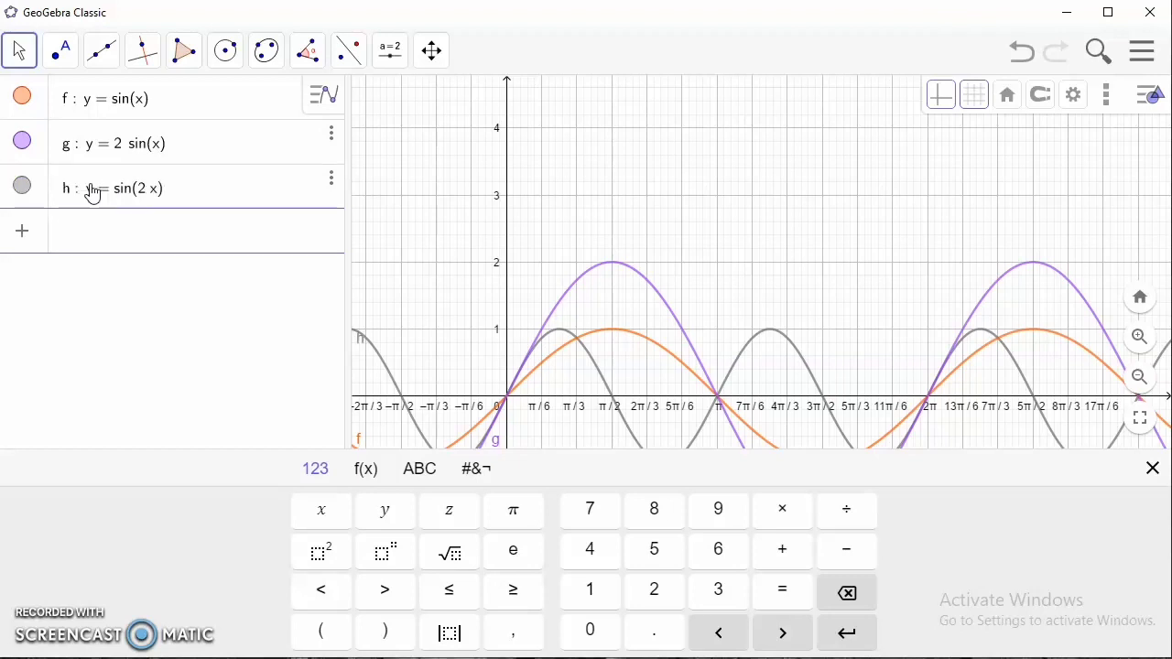
click(725, 358)
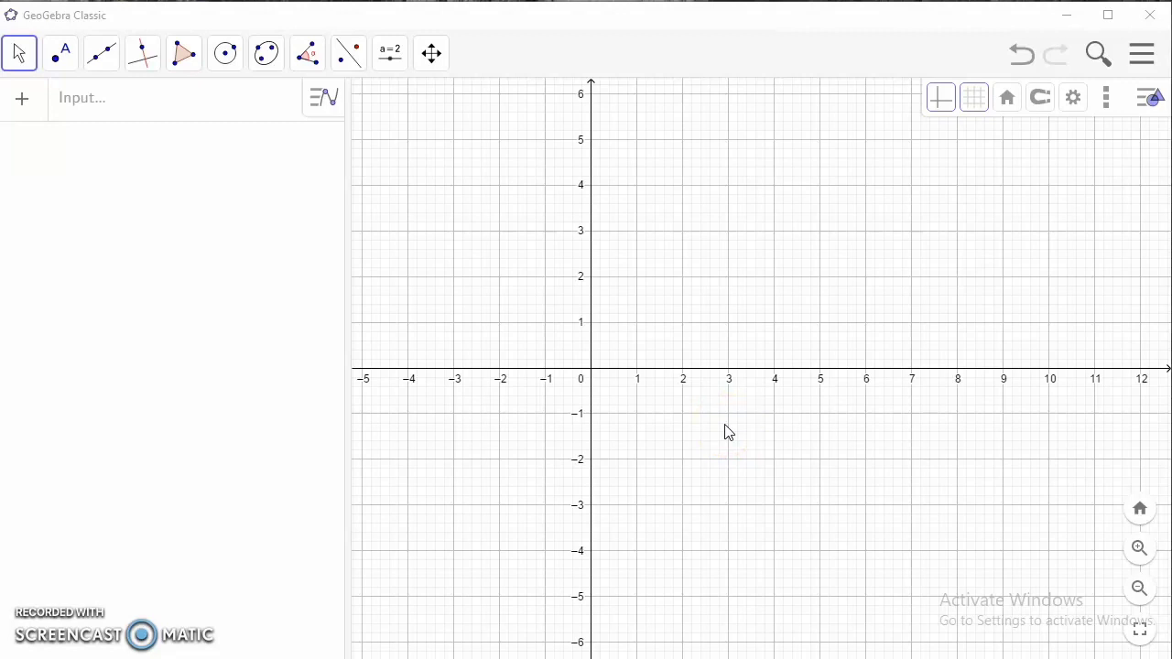
- Enable a custom x-axis tick distance of pi/6 in the graphics view settings and close the settings
right_click(725, 432)
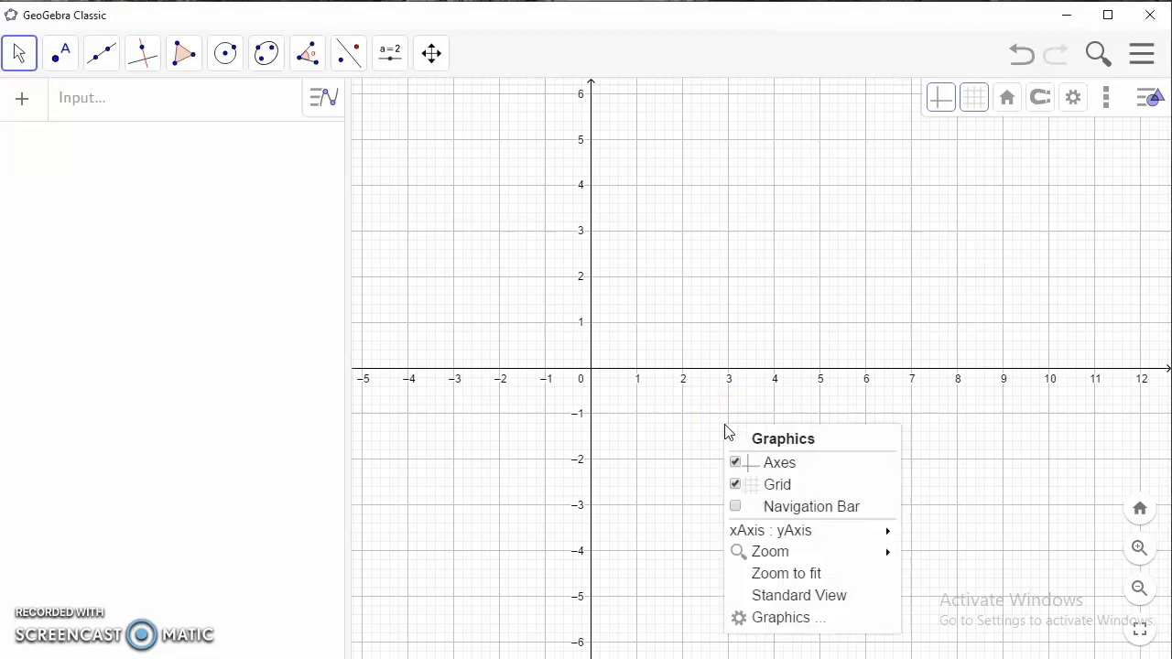
click(783, 618)
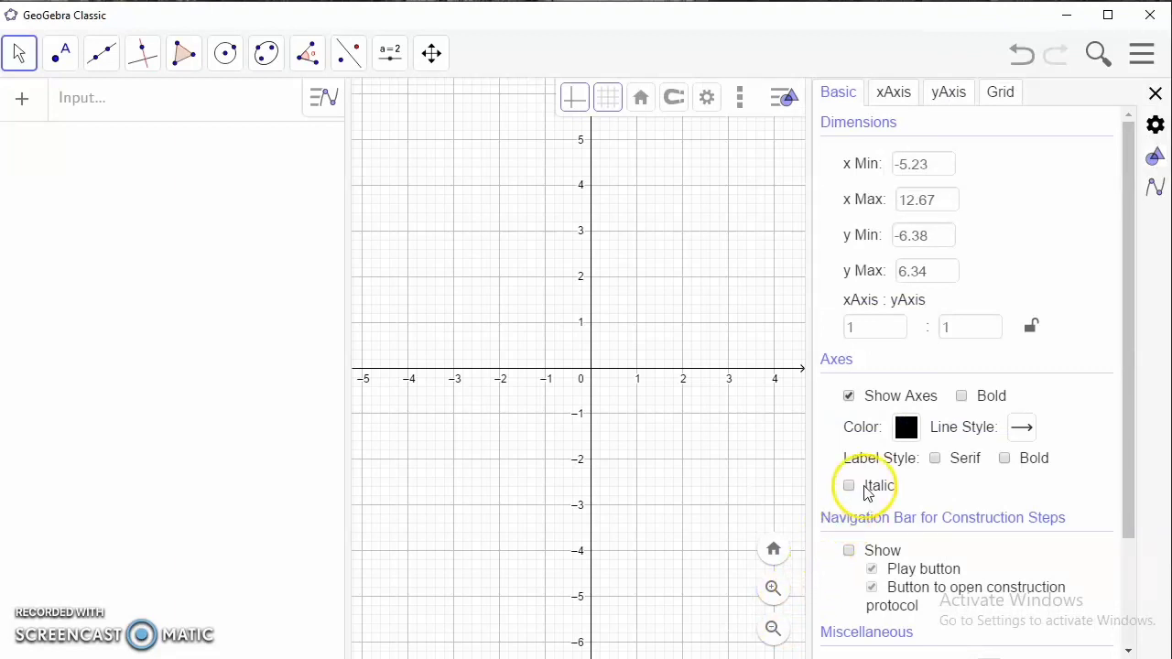
click(893, 96)
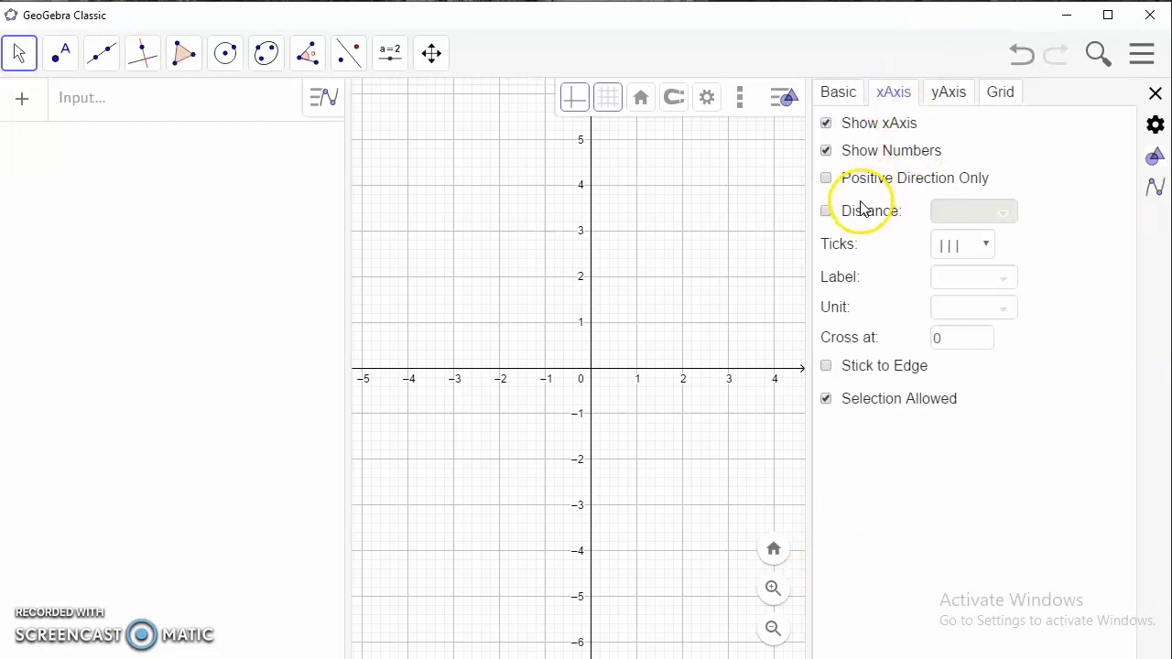
click(826, 211)
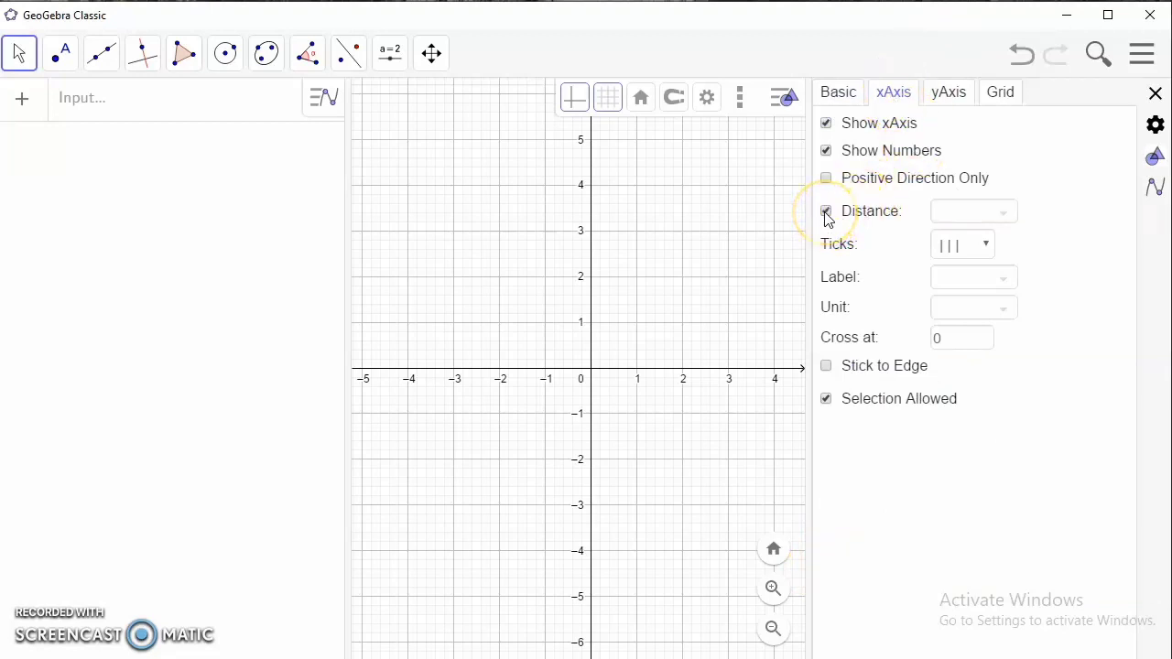
click(964, 215)
text(pi/)
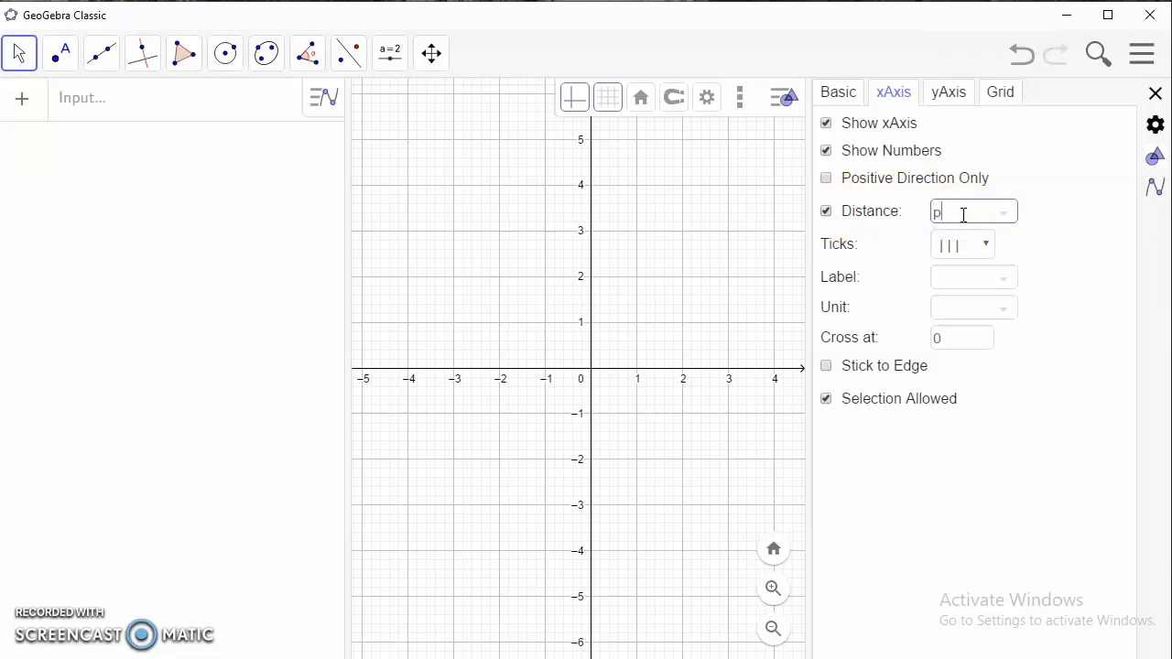
text(6)
click(1096, 196)
click(1157, 95)
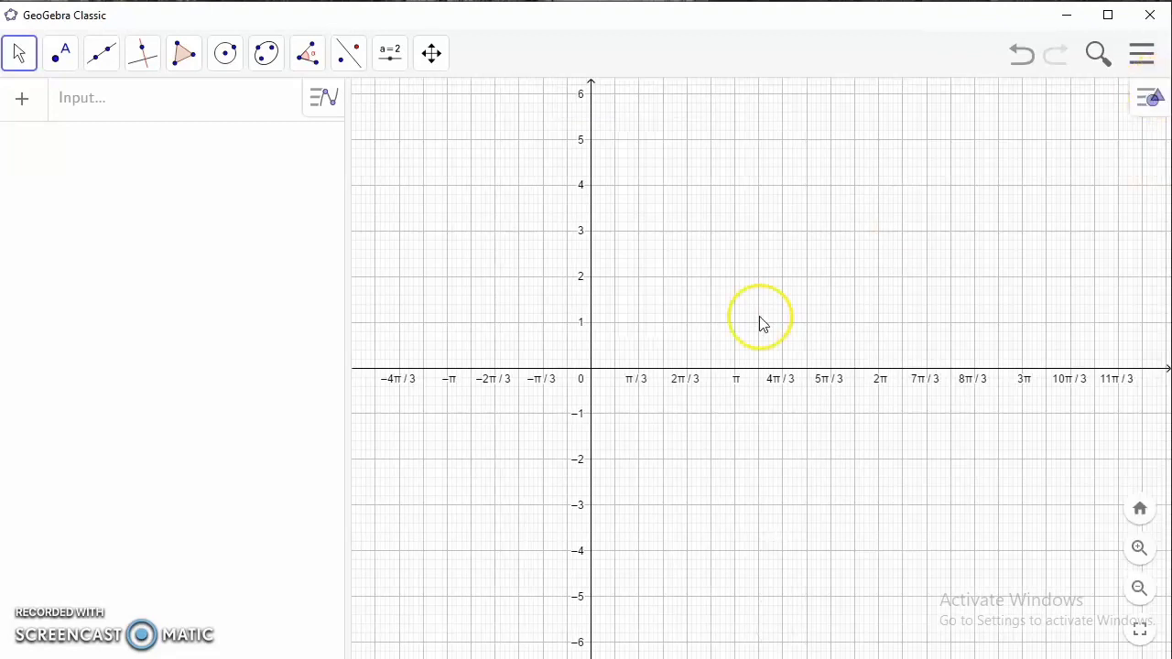
- Plot the function y = cos(x) on the empty coordinate grid
scroll(759, 318, up, 3)
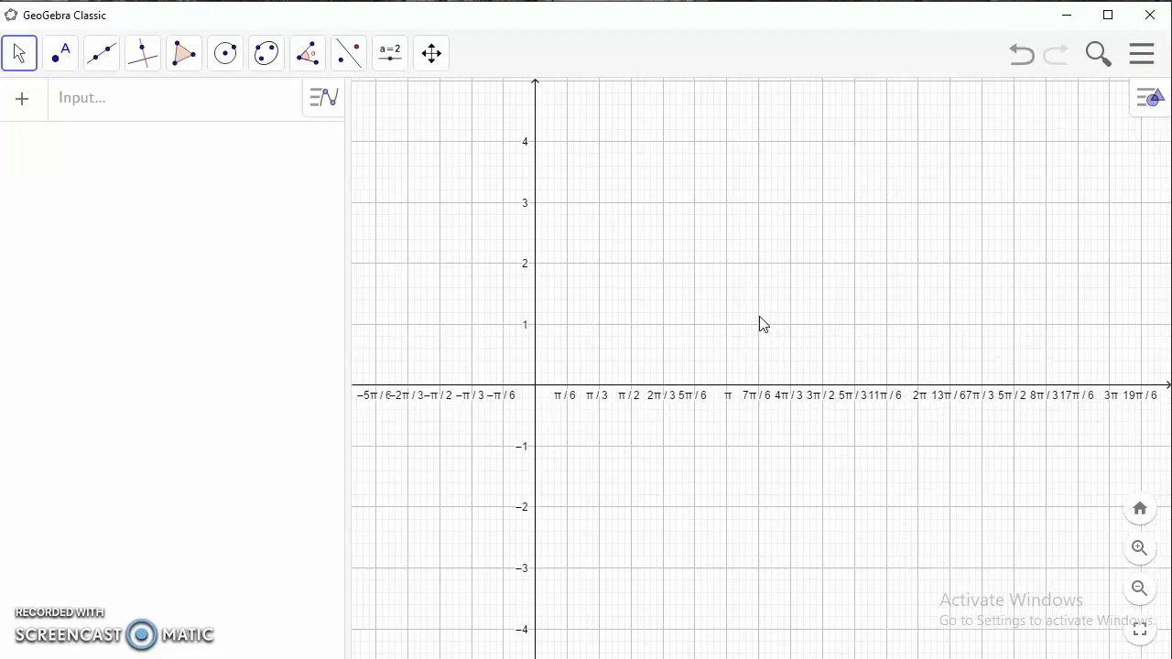
scroll(759, 319, up, 1)
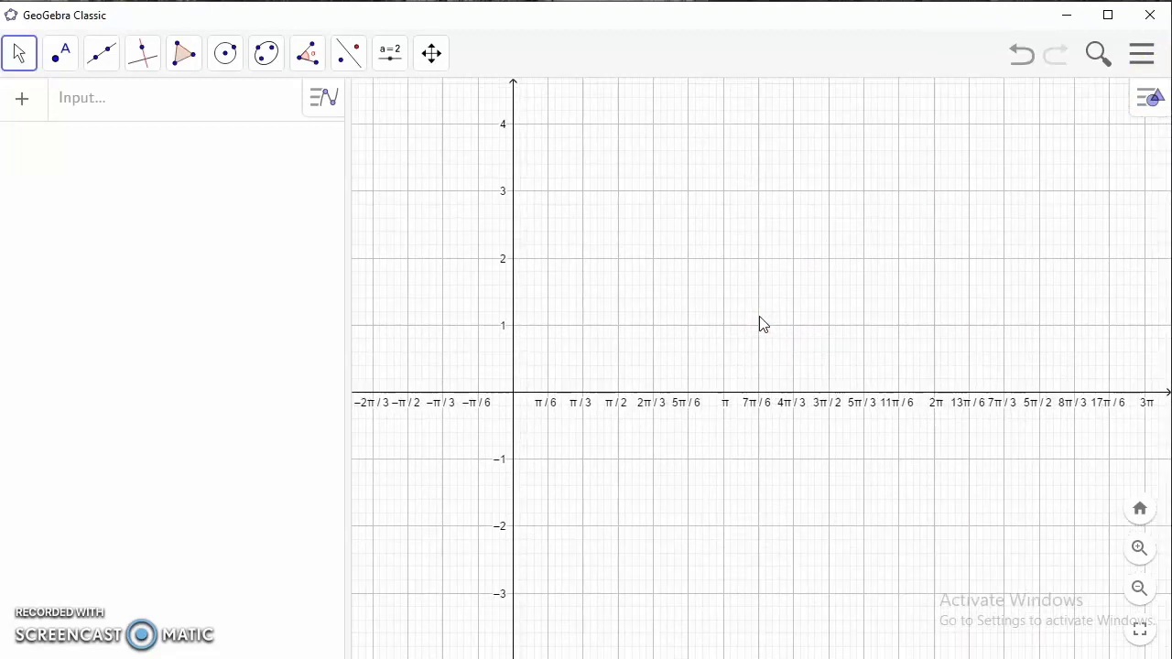
scroll(759, 325, down, 2)
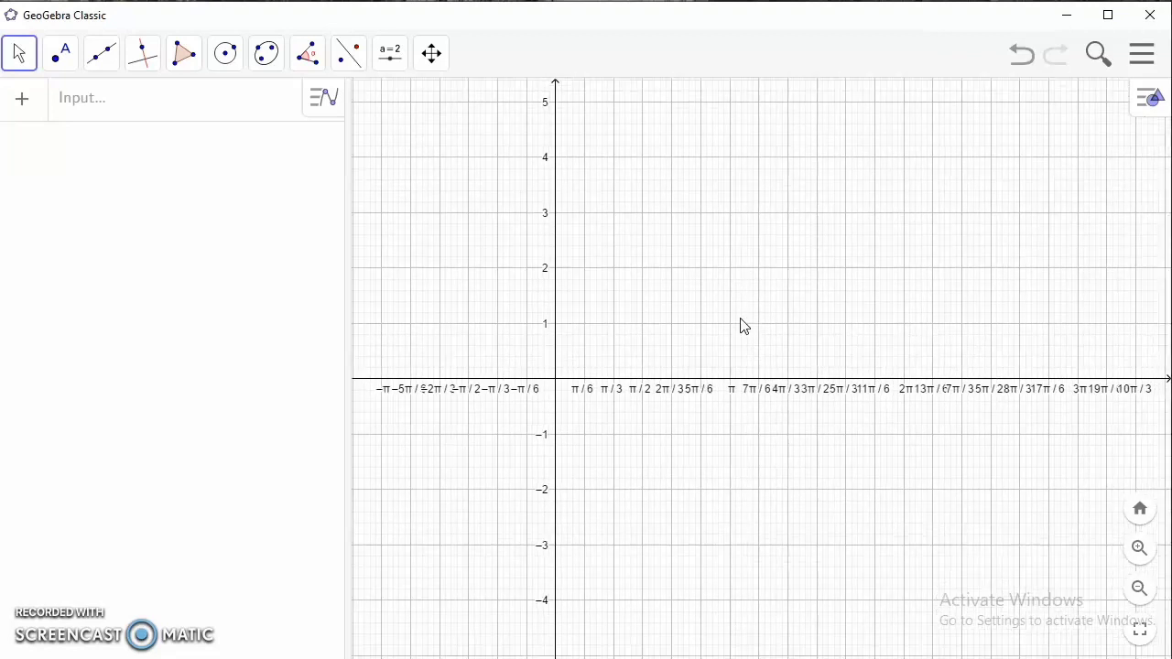
scroll(742, 326, up, 2)
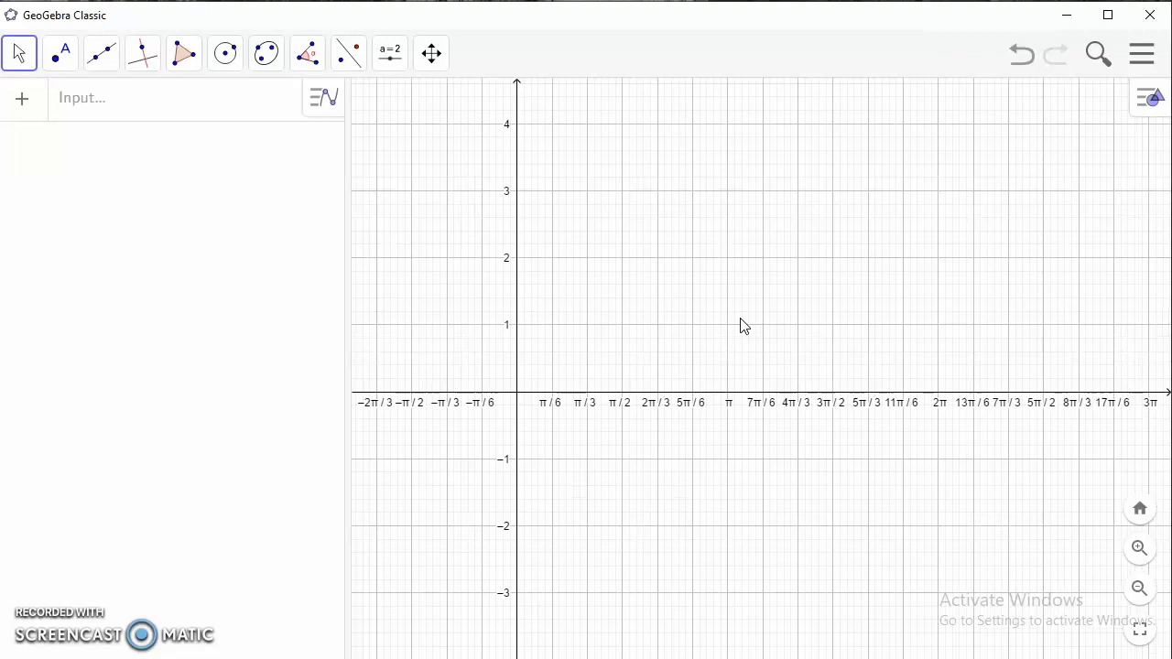
click(718, 322)
click(668, 335)
click(96, 107)
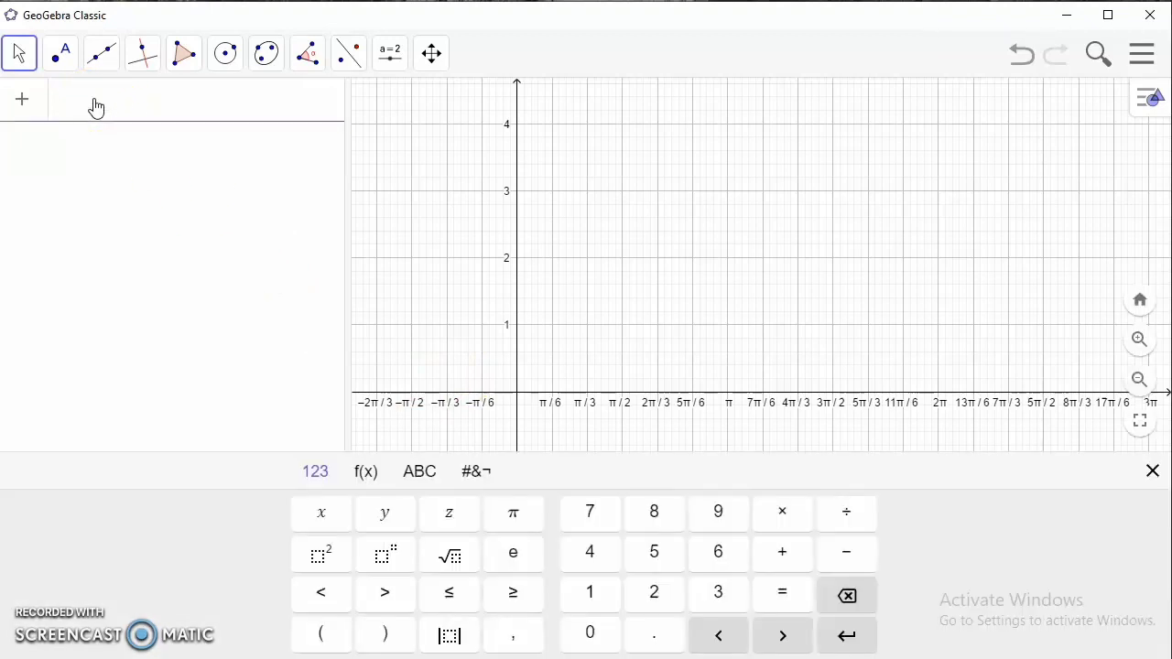
text(y )
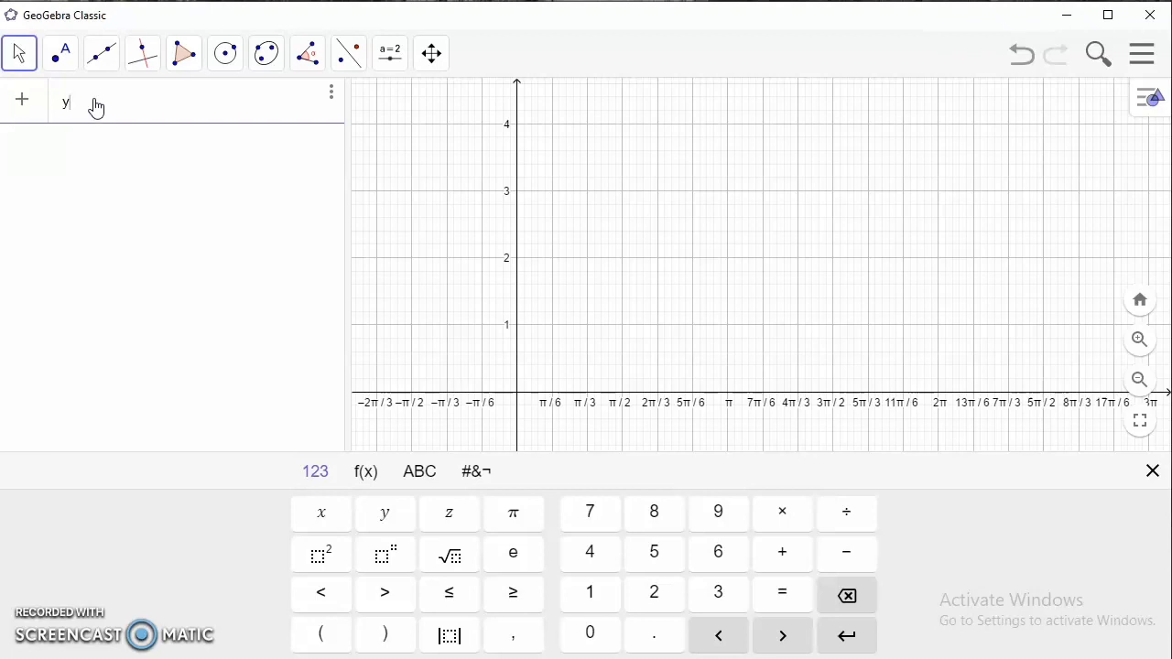
text(= cos)
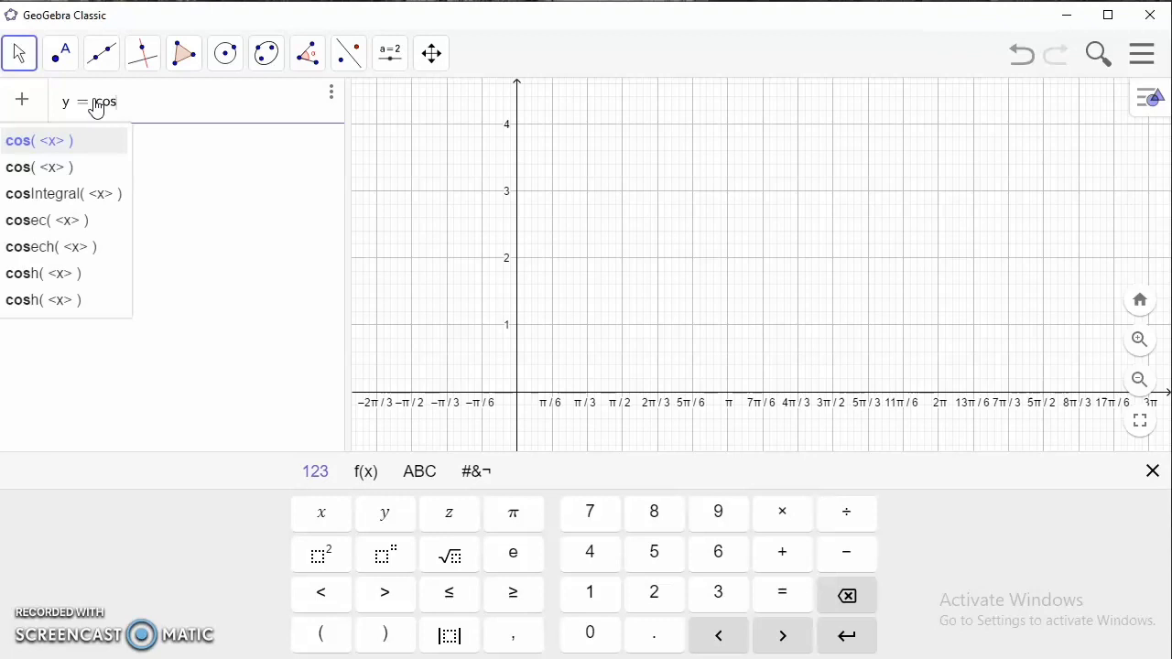
text((x)
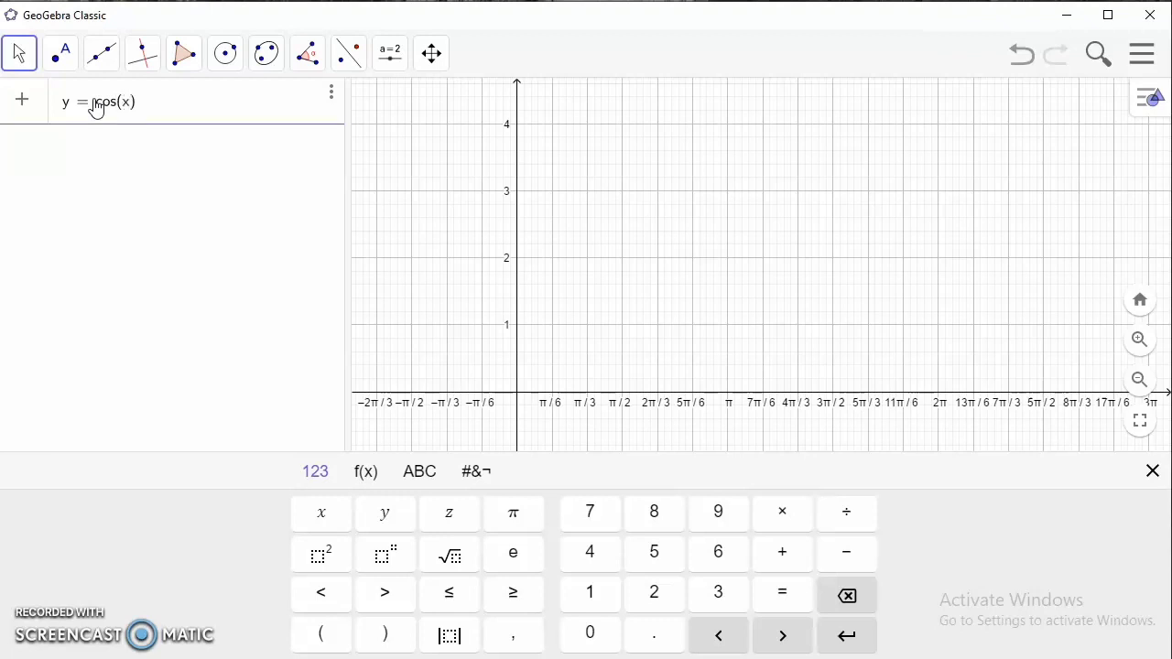
key(Return)
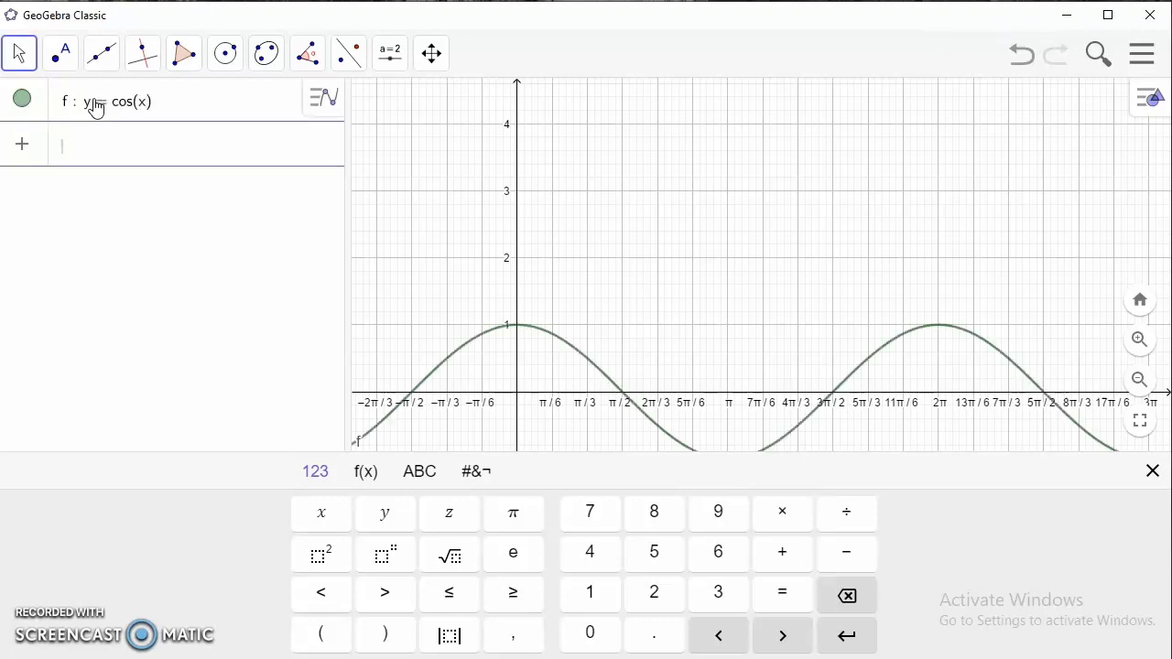
click(614, 233)
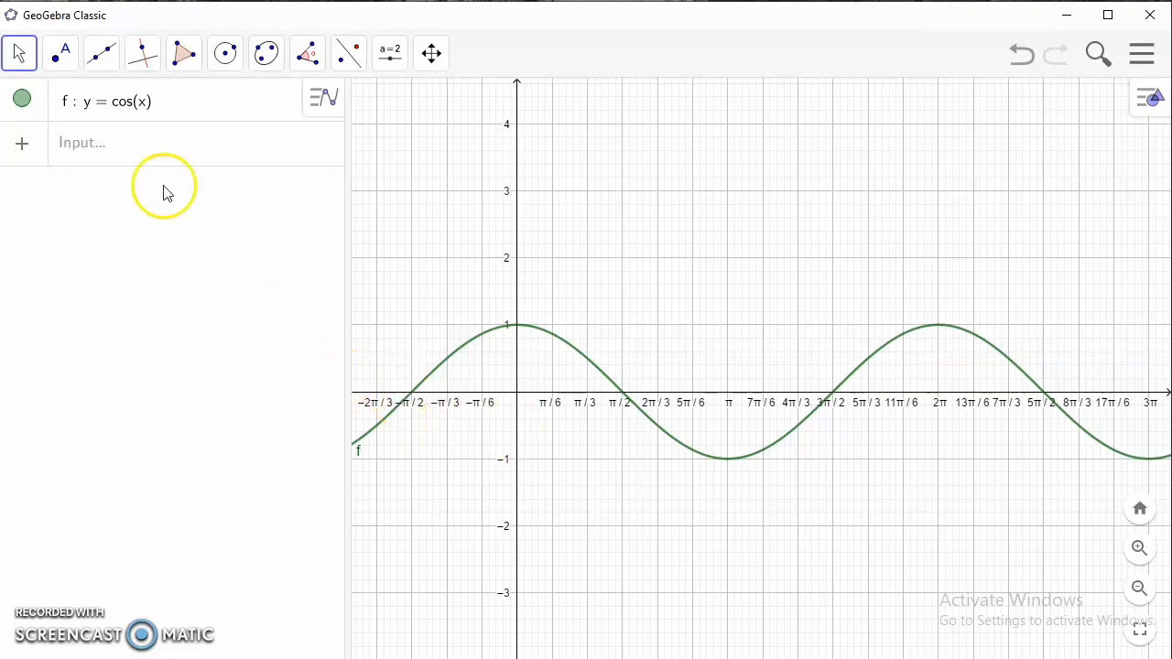
- Add the function y = 2 cos(x) as a second graph on the same grid
click(88, 149)
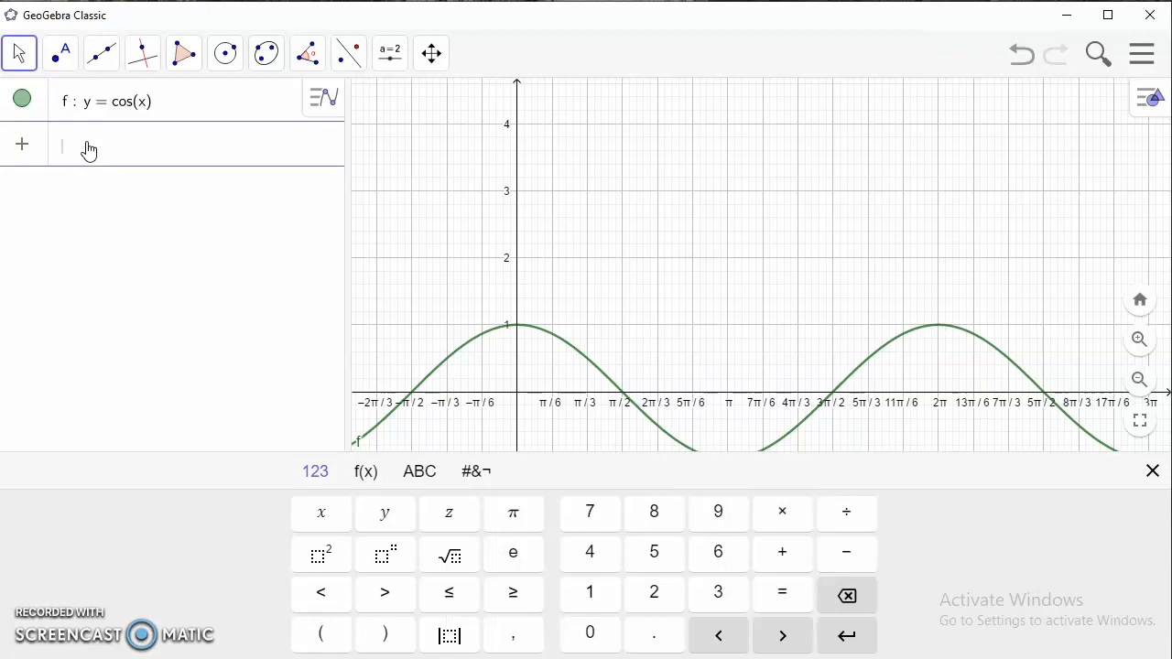
text(y = )
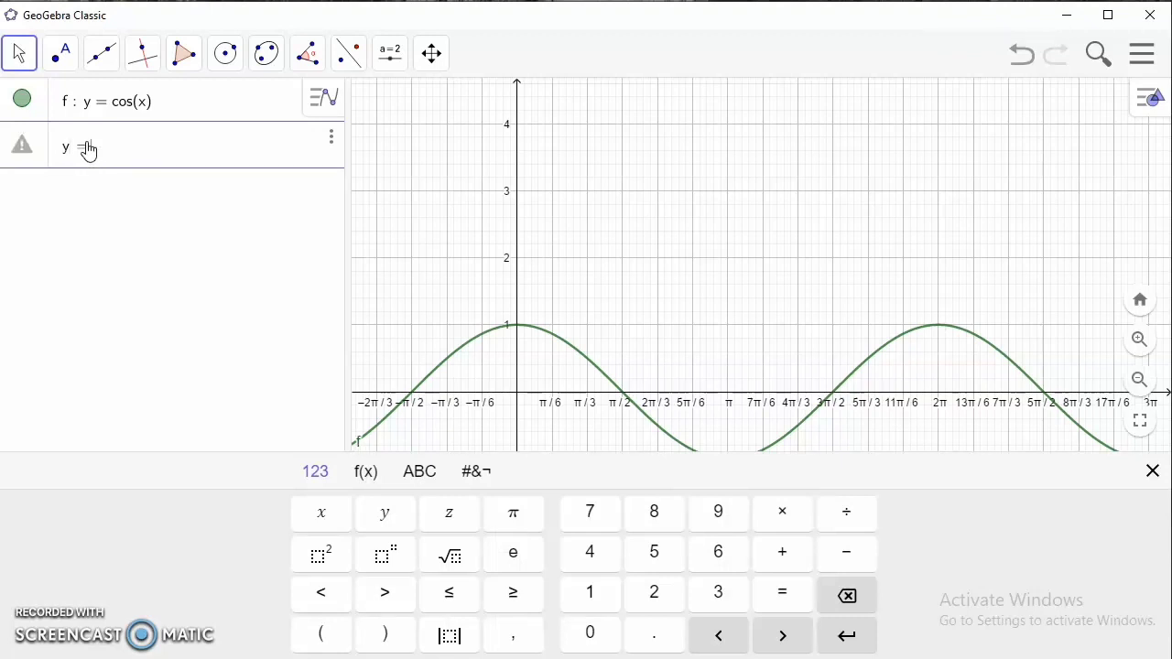
text(2 )
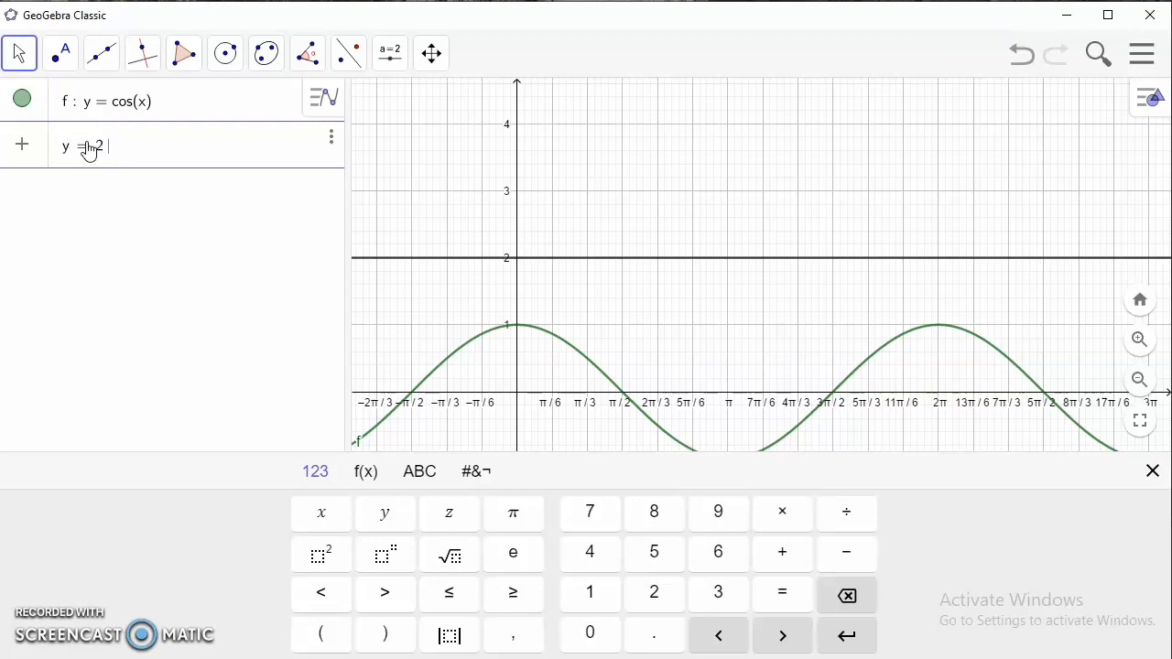
text(co)
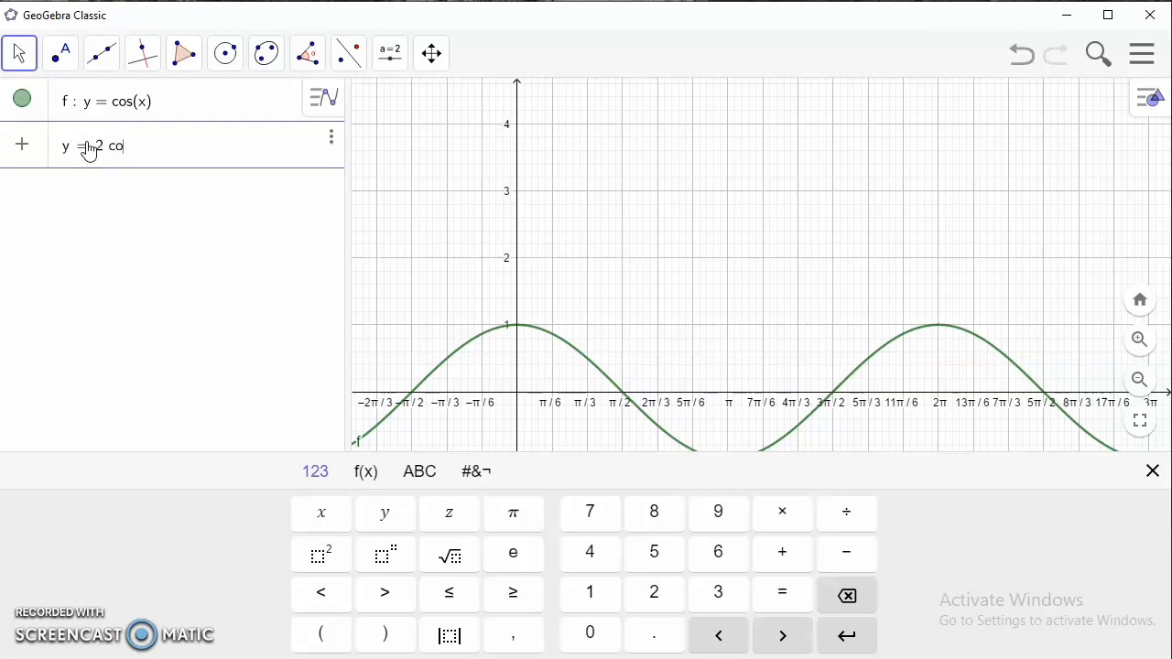
text(s()
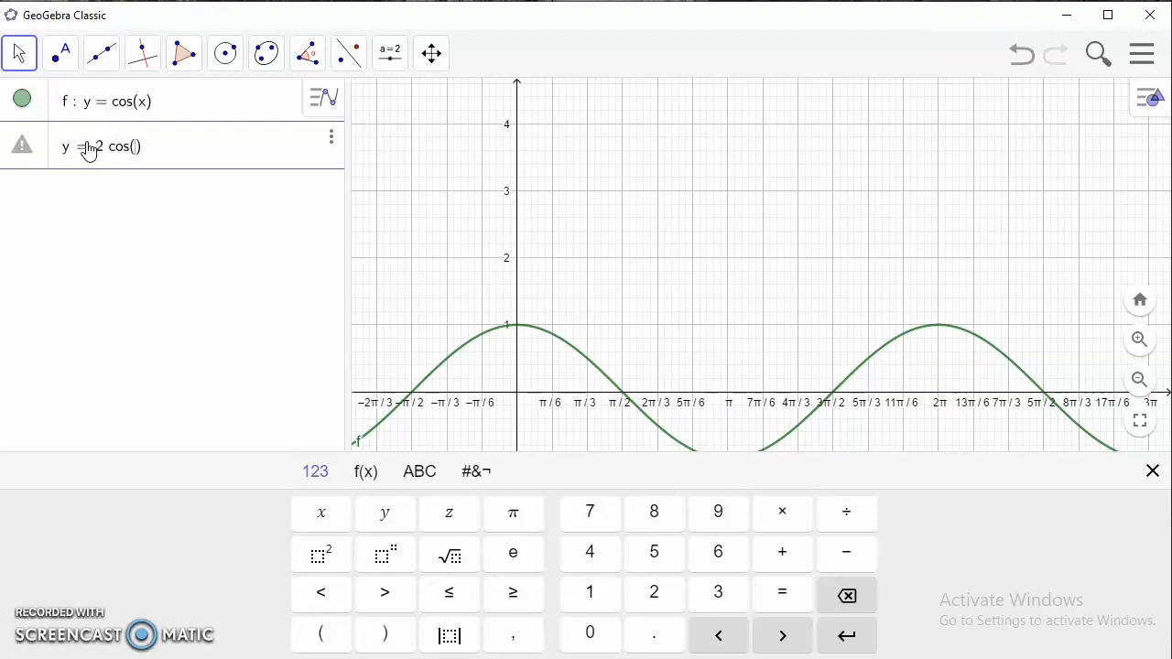
text(x)
key(Return)
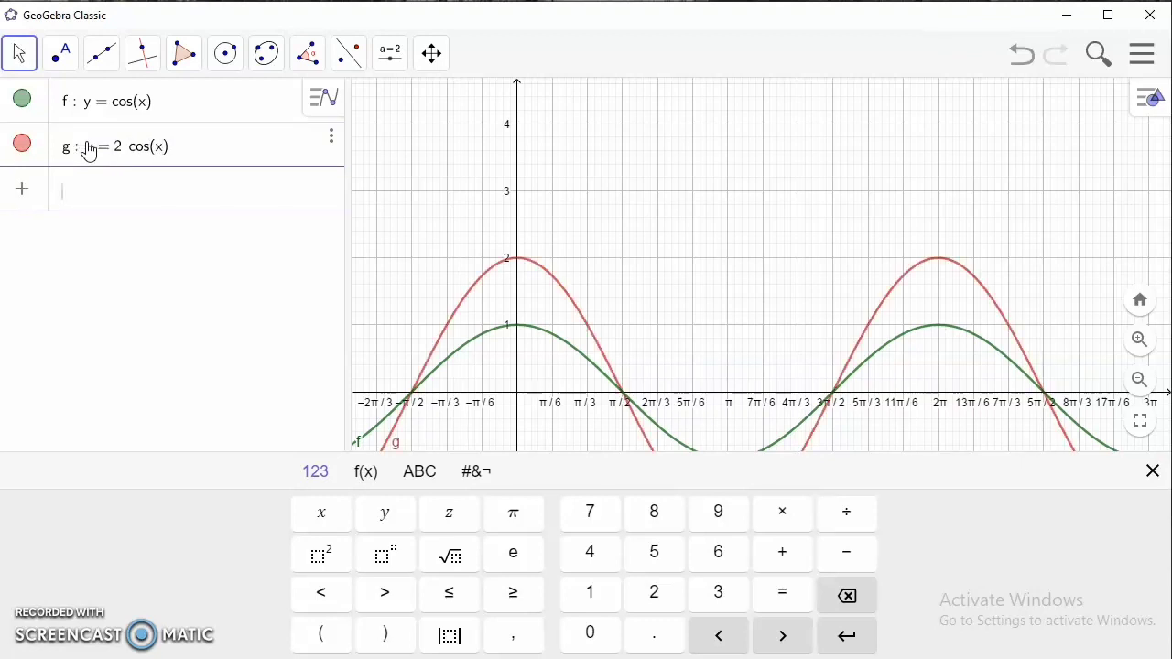
click(580, 302)
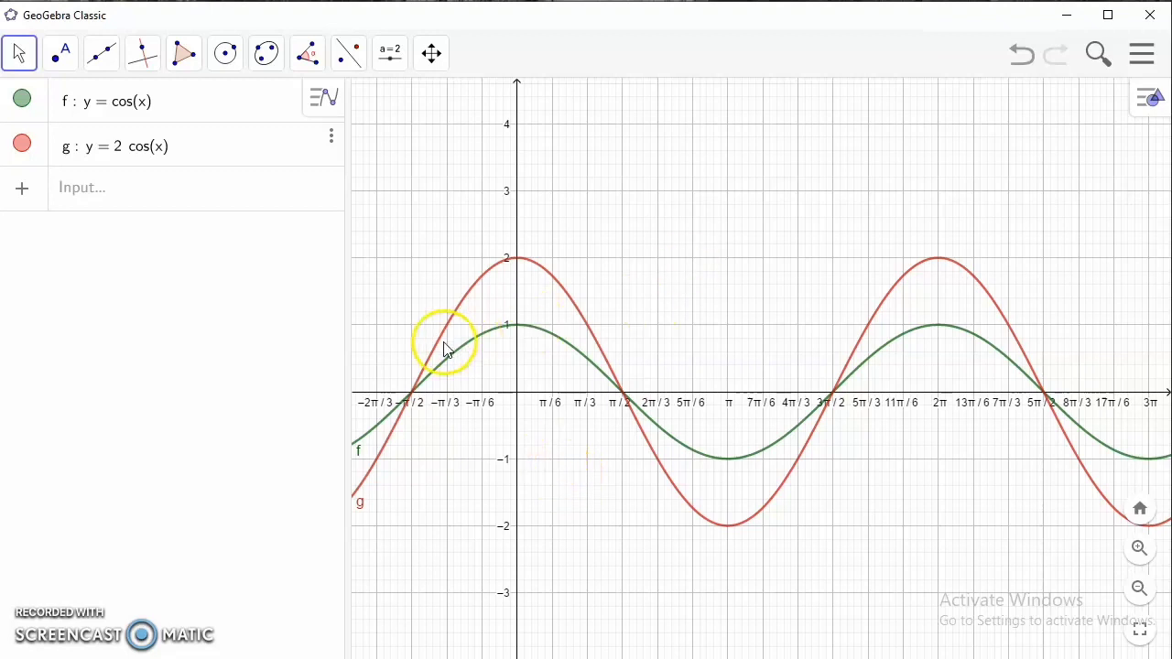
- Add the function y = cos(2x) as a third graph on the same grid
click(82, 192)
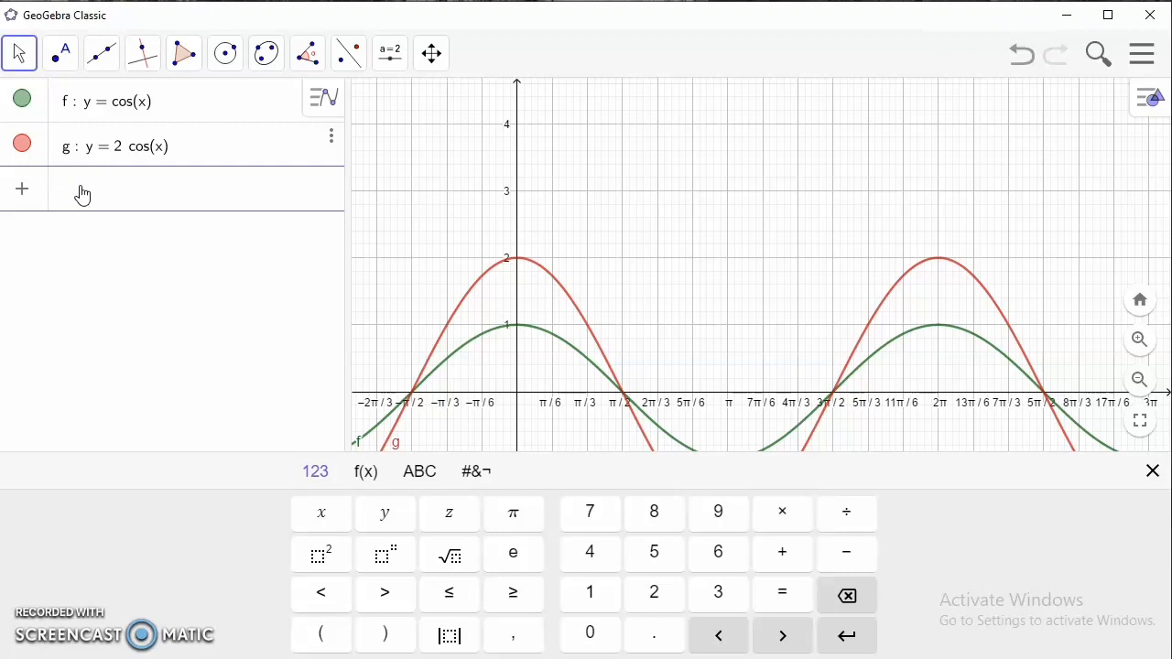
text(y)
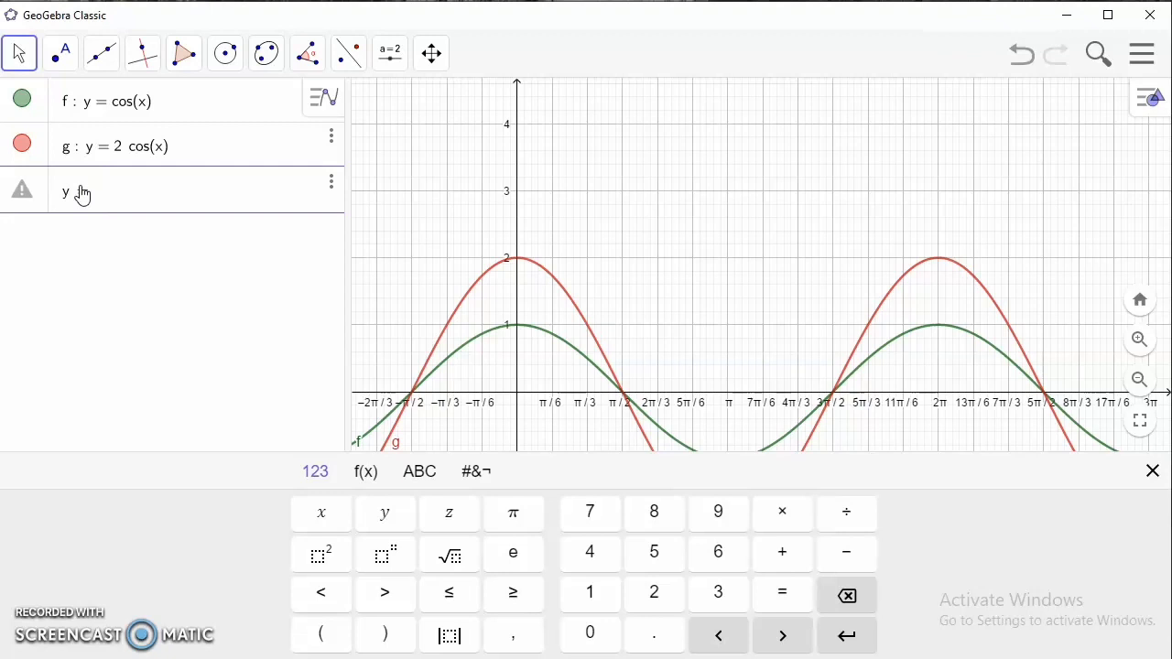
text(= cos)
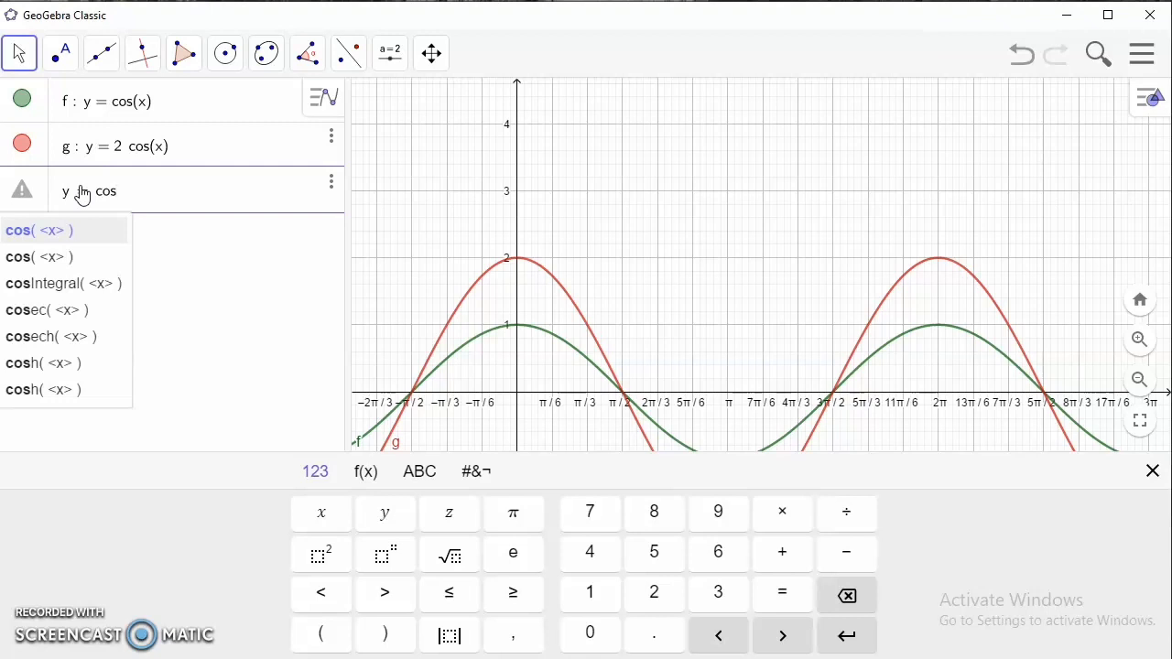
text((2x)
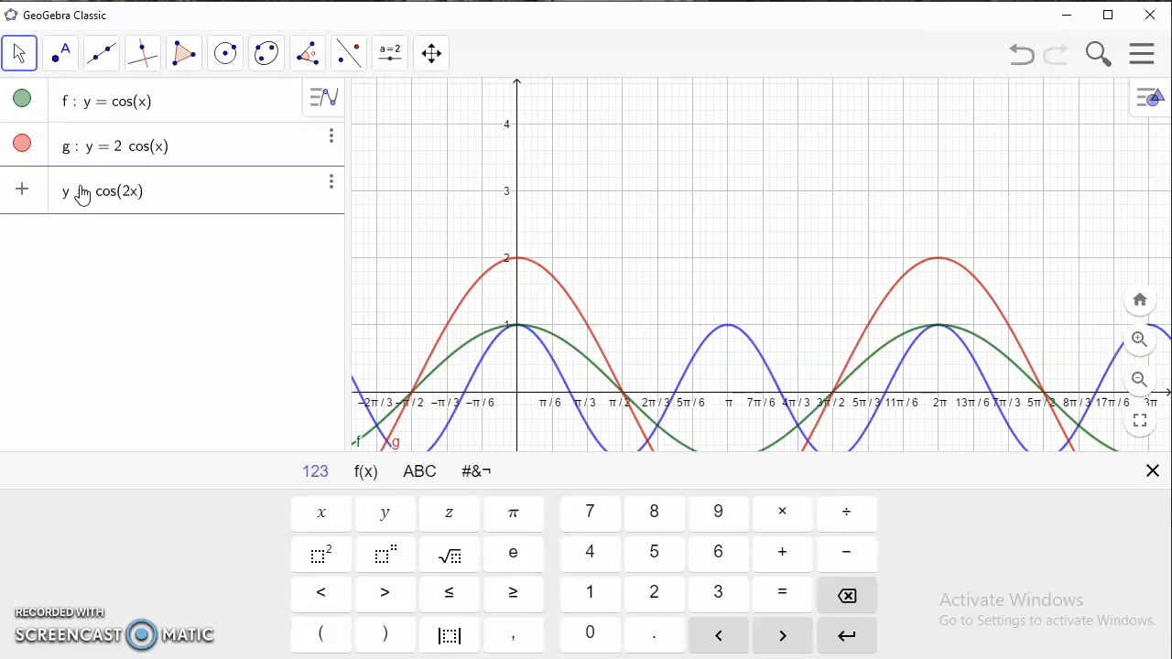
key(Return)
click(482, 293)
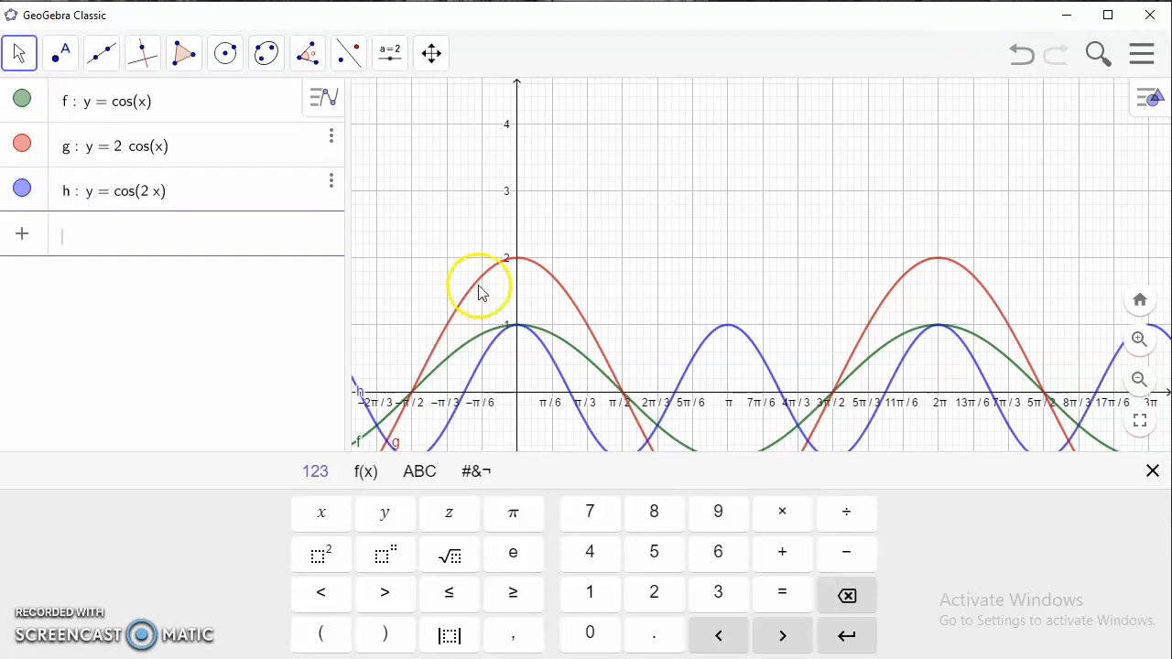
click(782, 271)
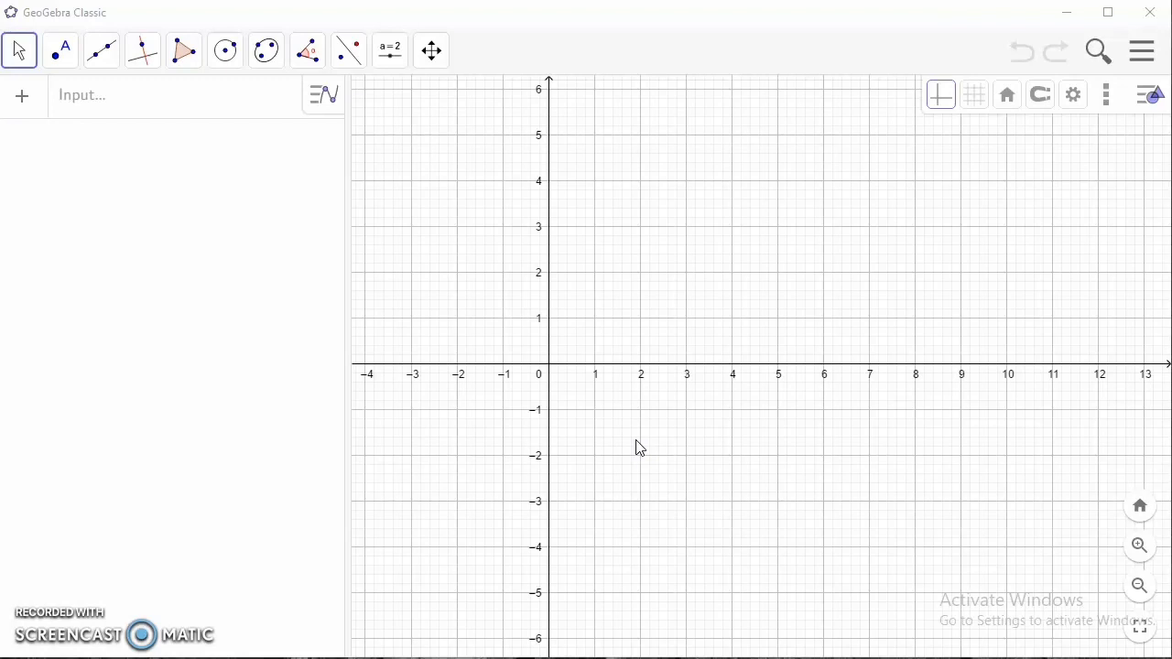
- Apply the pi/6 tick distance to the x-axis of the new empty grid and close the graphics view settings
right_click(825, 284)
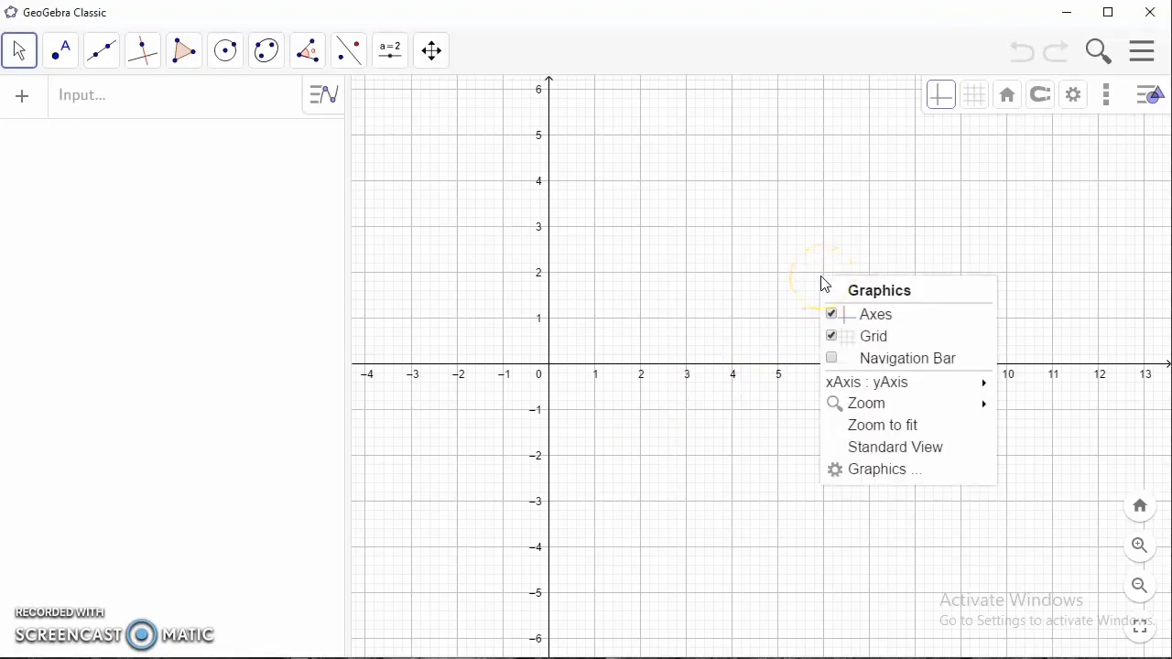
click(877, 470)
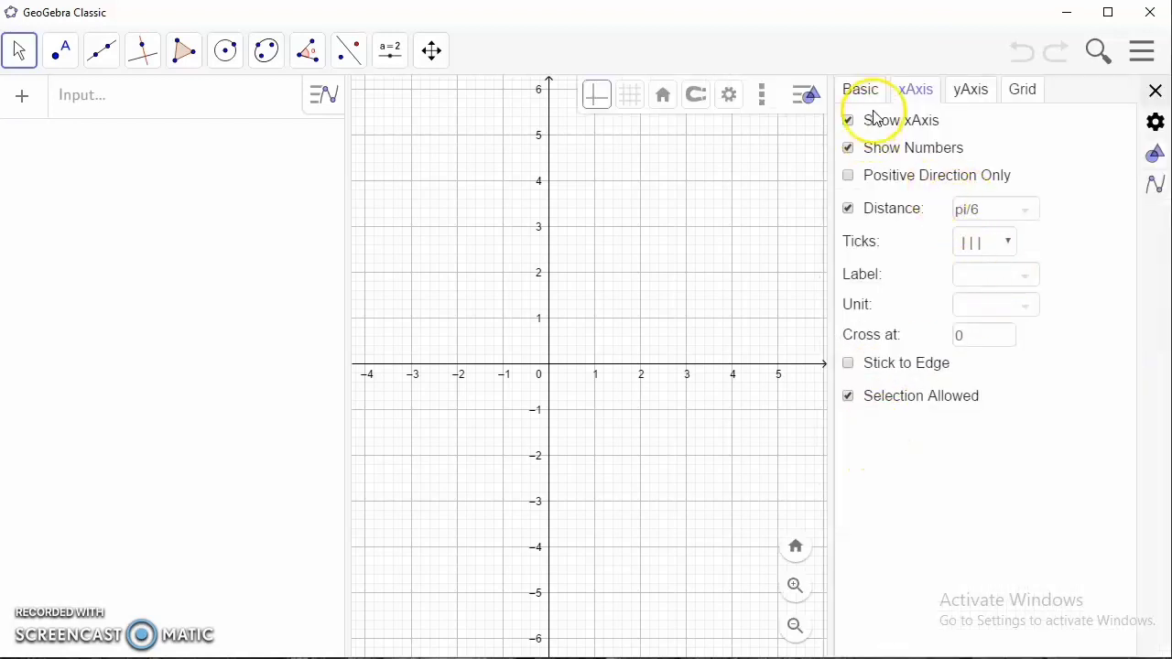
click(847, 209)
click(987, 214)
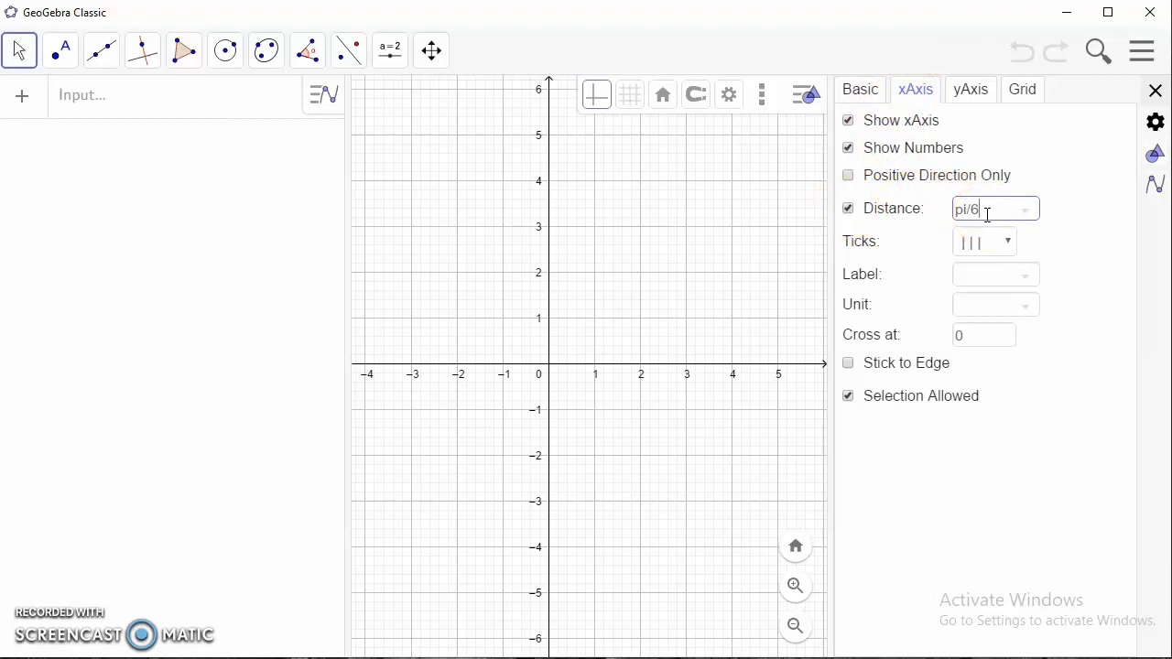
key(Return)
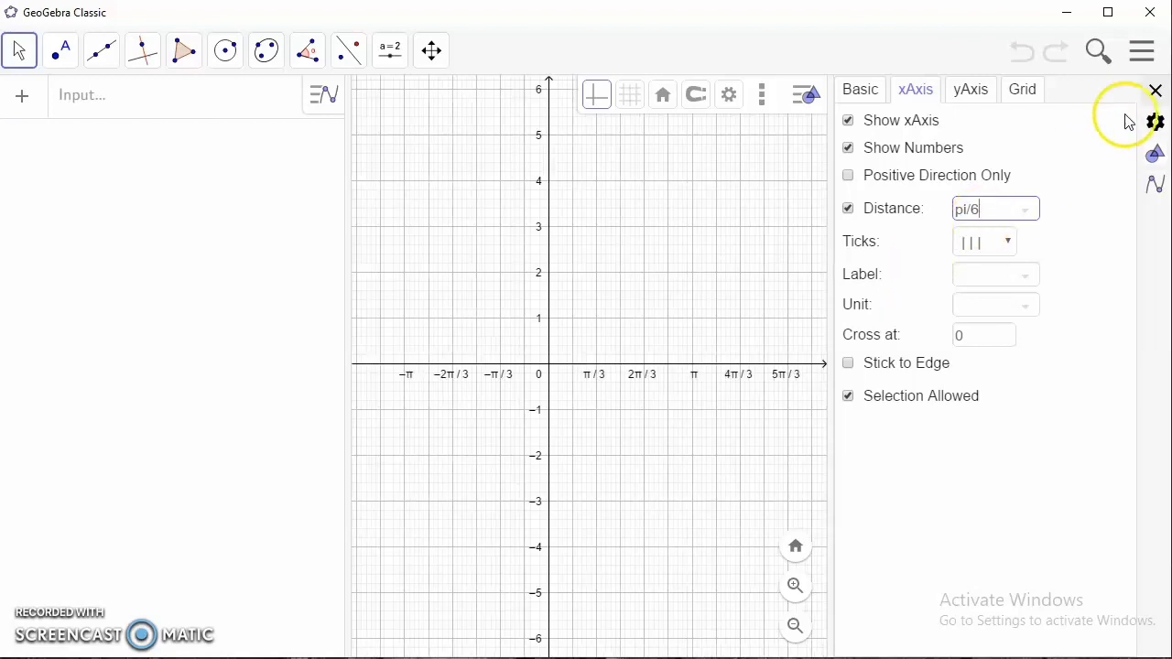
click(1155, 95)
click(685, 351)
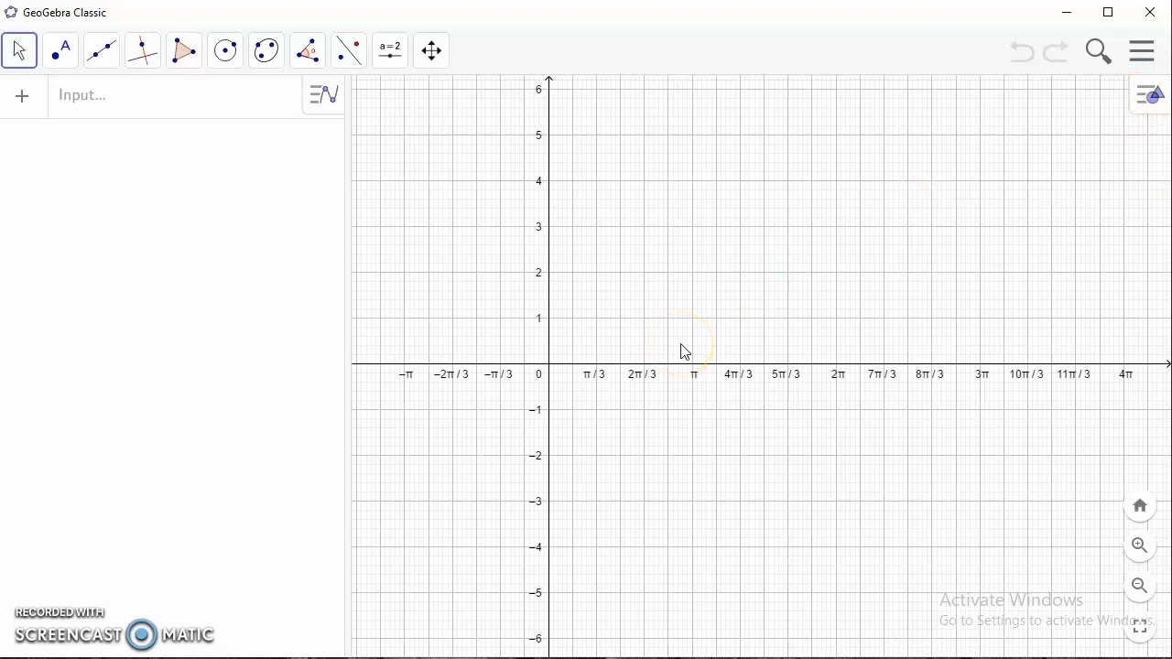
scroll(685, 352, up, 4)
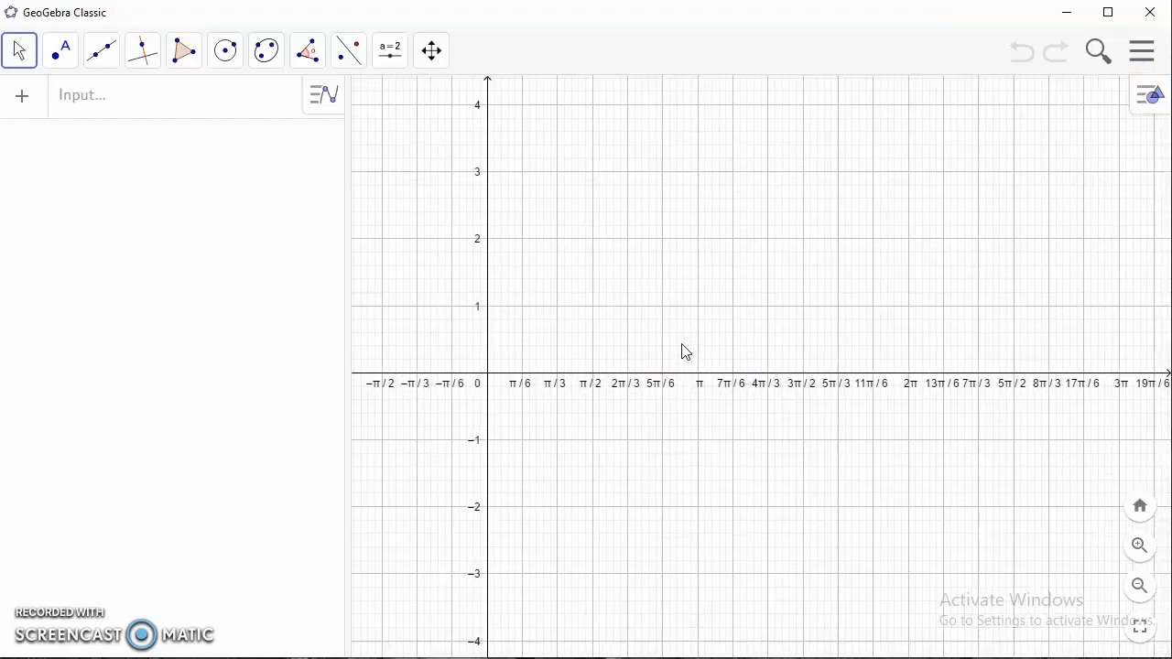
- Frame the empty grid so the x-axis spans about −2π/3 to 7π/3 and the y-axis about −3 to 4
drag(731, 323, 776, 363)
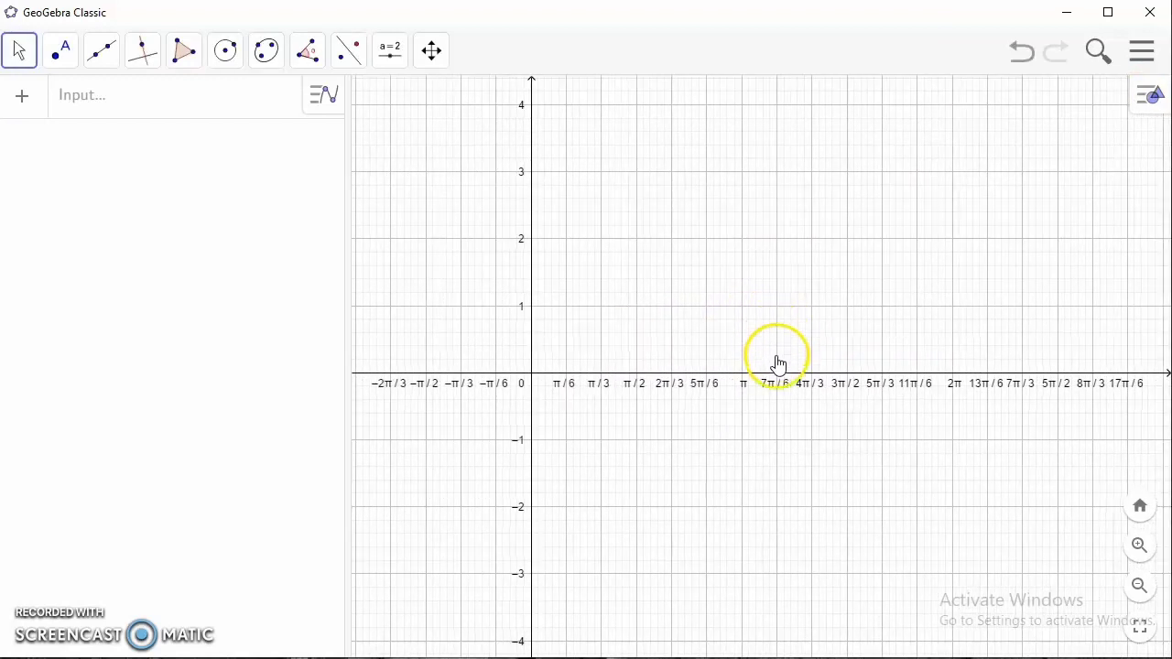
drag(724, 235, 730, 297)
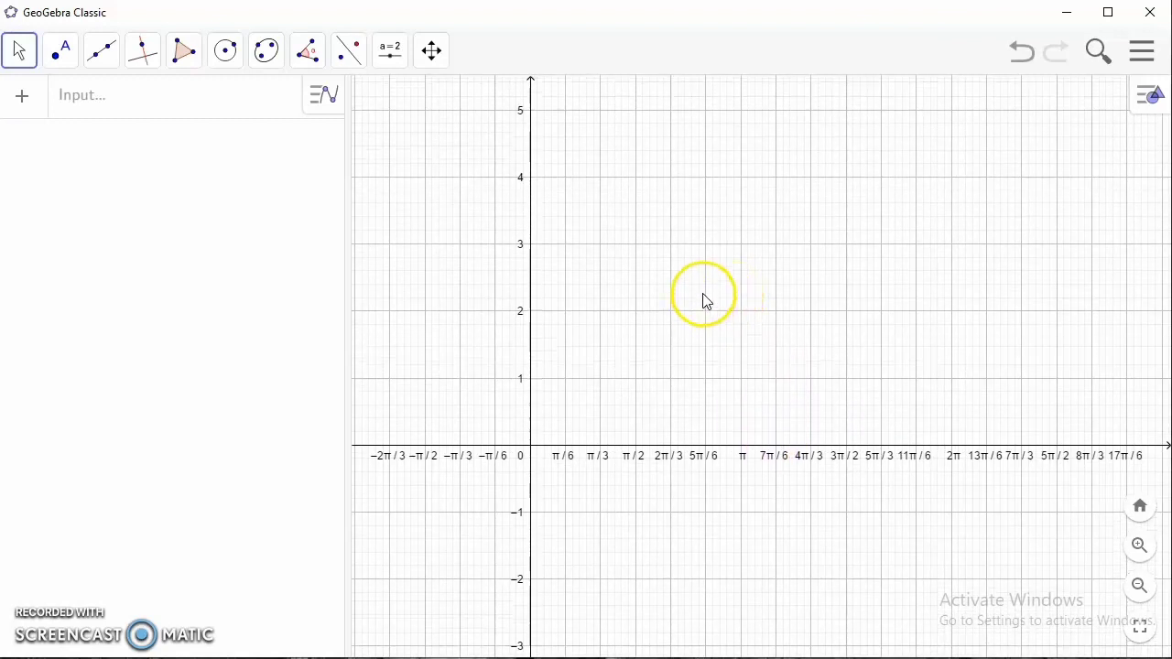
scroll(749, 298, up, 2)
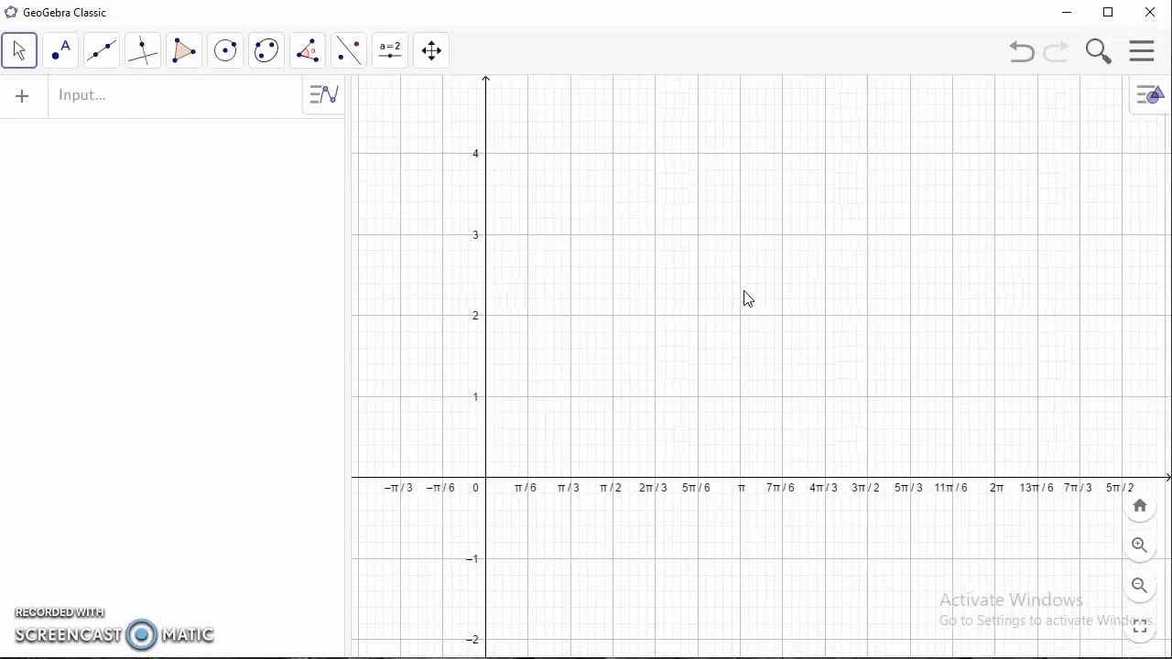
scroll(749, 298, up, 1)
drag(629, 338, 681, 292)
drag(632, 515, 643, 447)
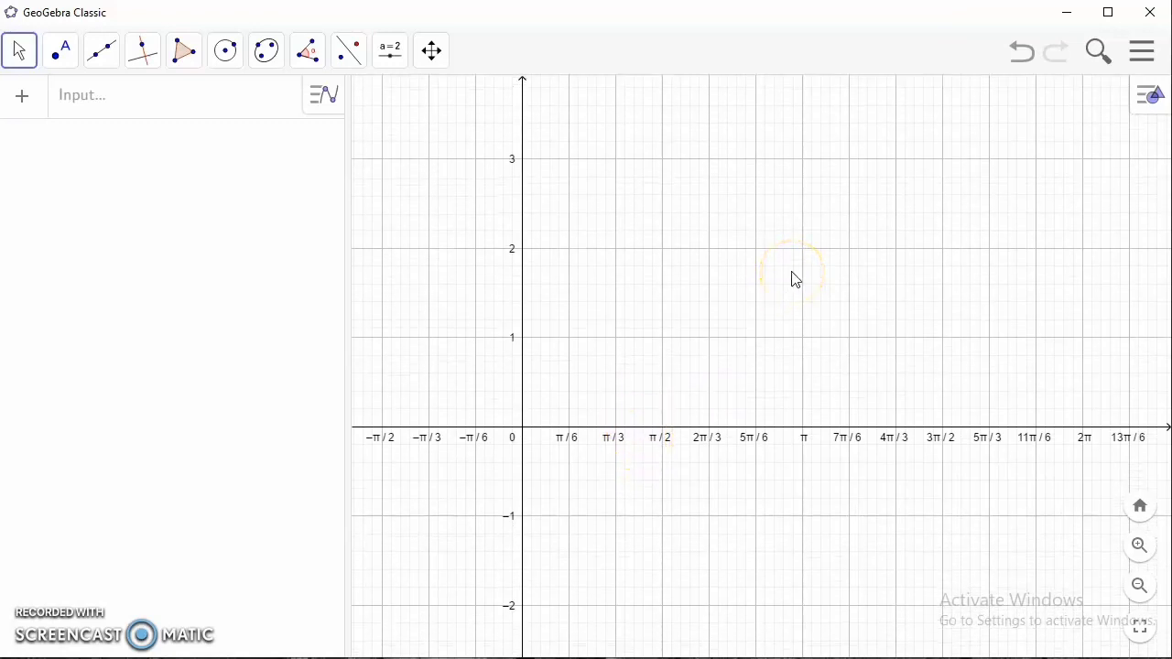
scroll(795, 280, down, 2)
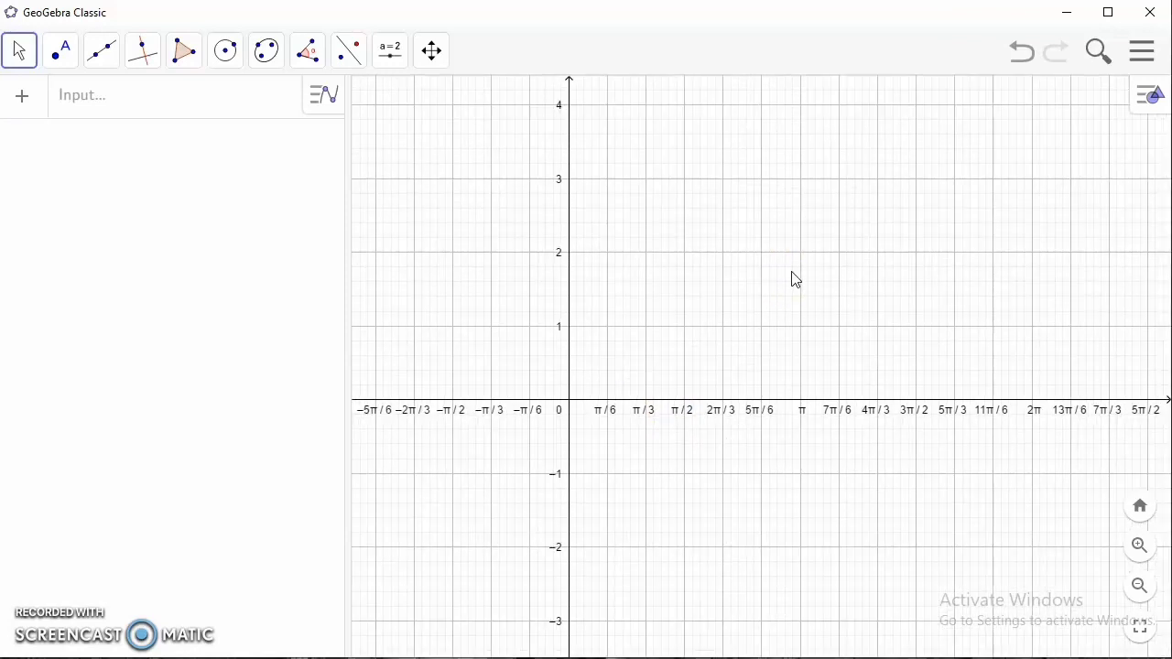
scroll(795, 279, up, 2)
scroll(794, 279, down, 1)
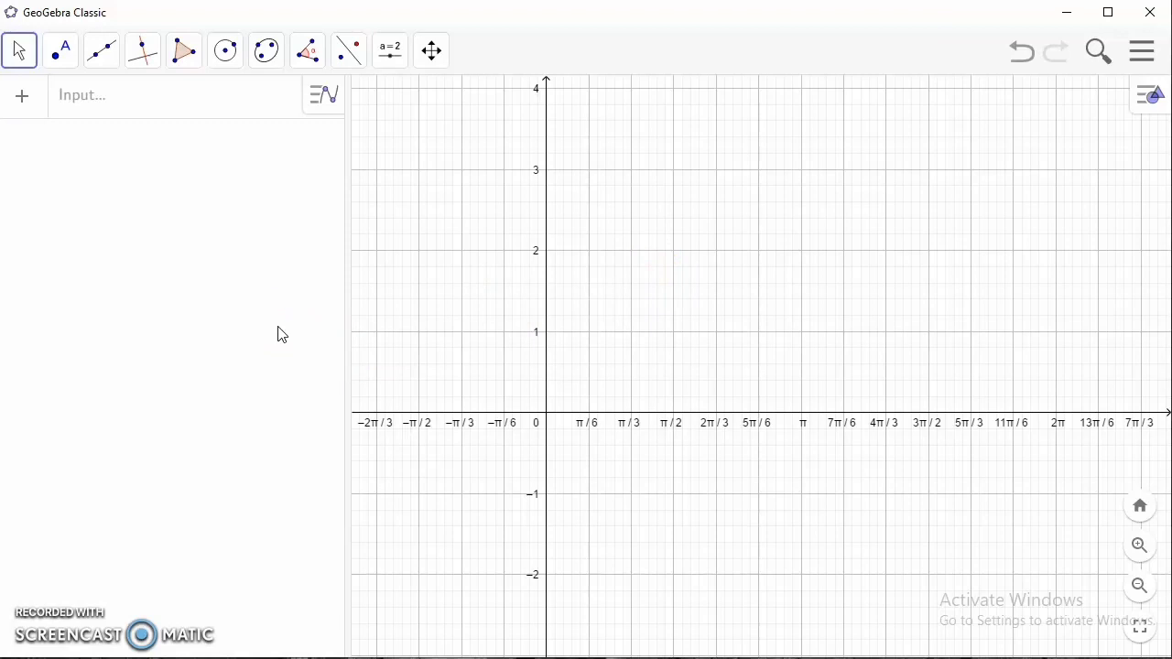
- Plot the function y = tan(x) on the empty coordinate grid
click(62, 99)
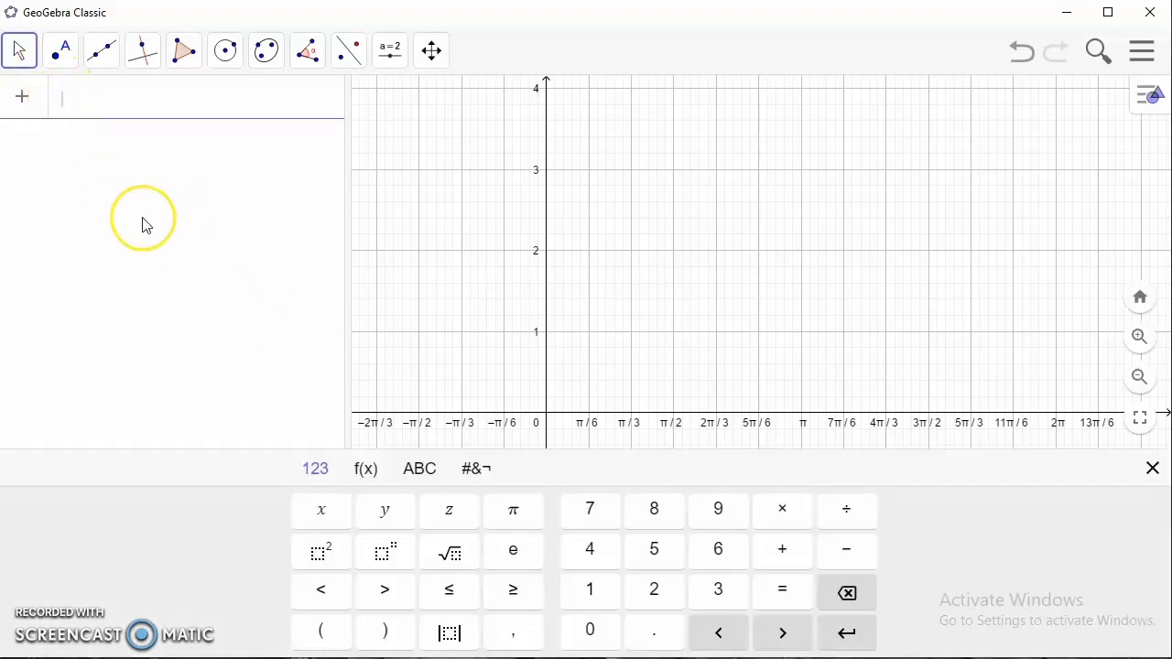
text(y )
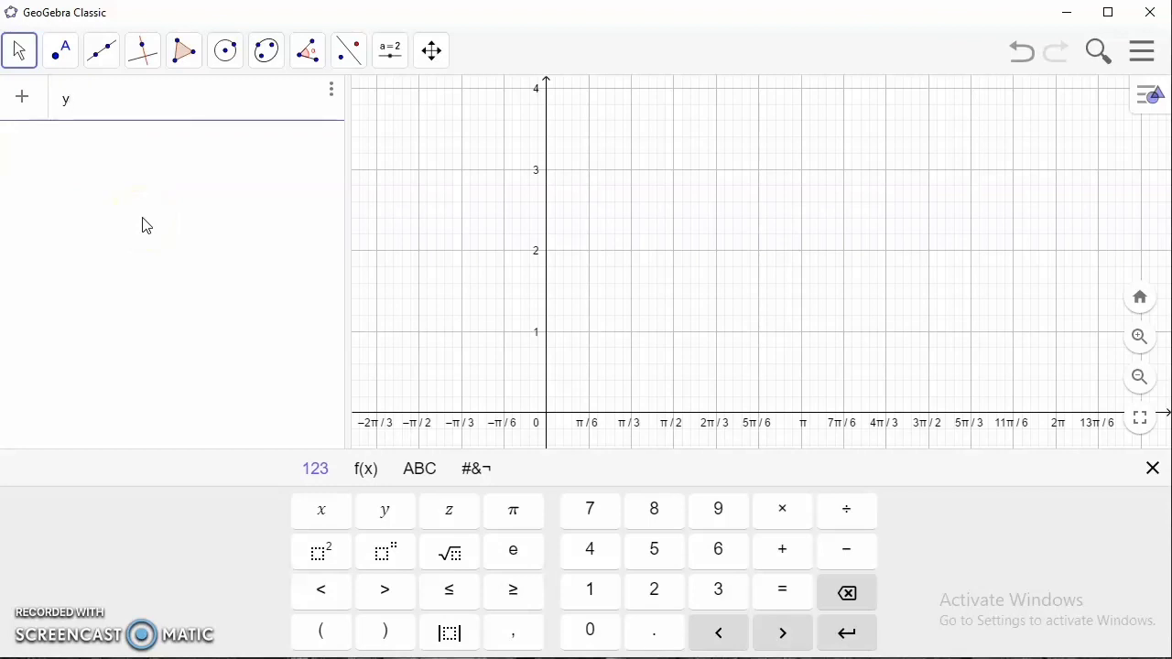
text(= tam)
key(BackSpace)
text(n)
key(Return)
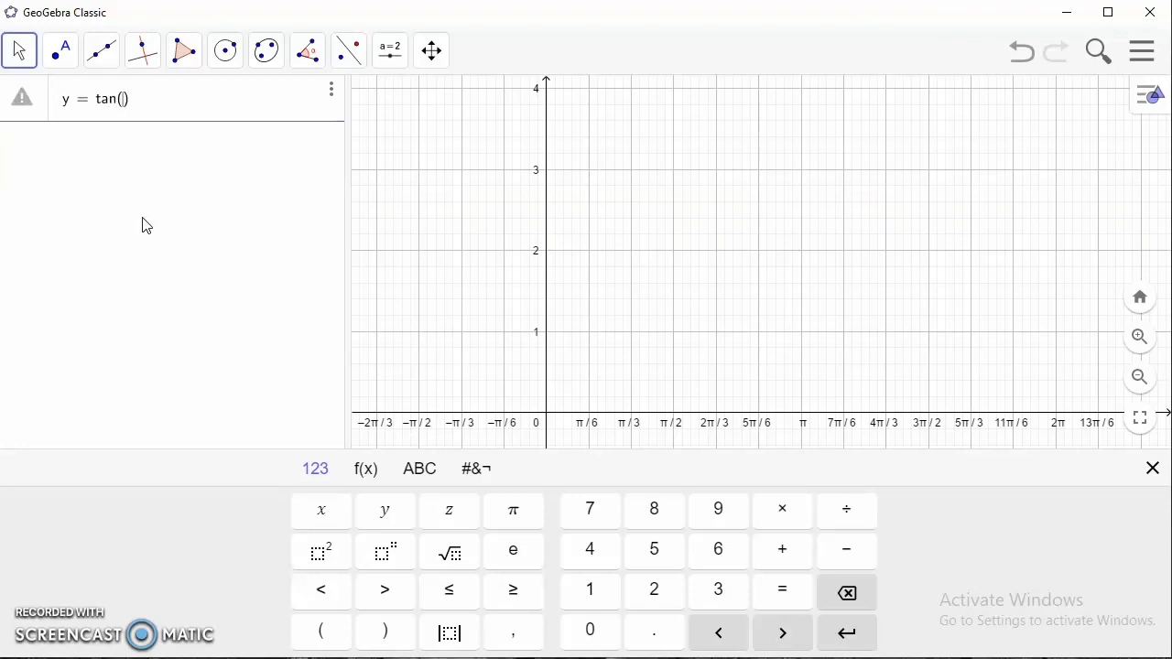
text(x)
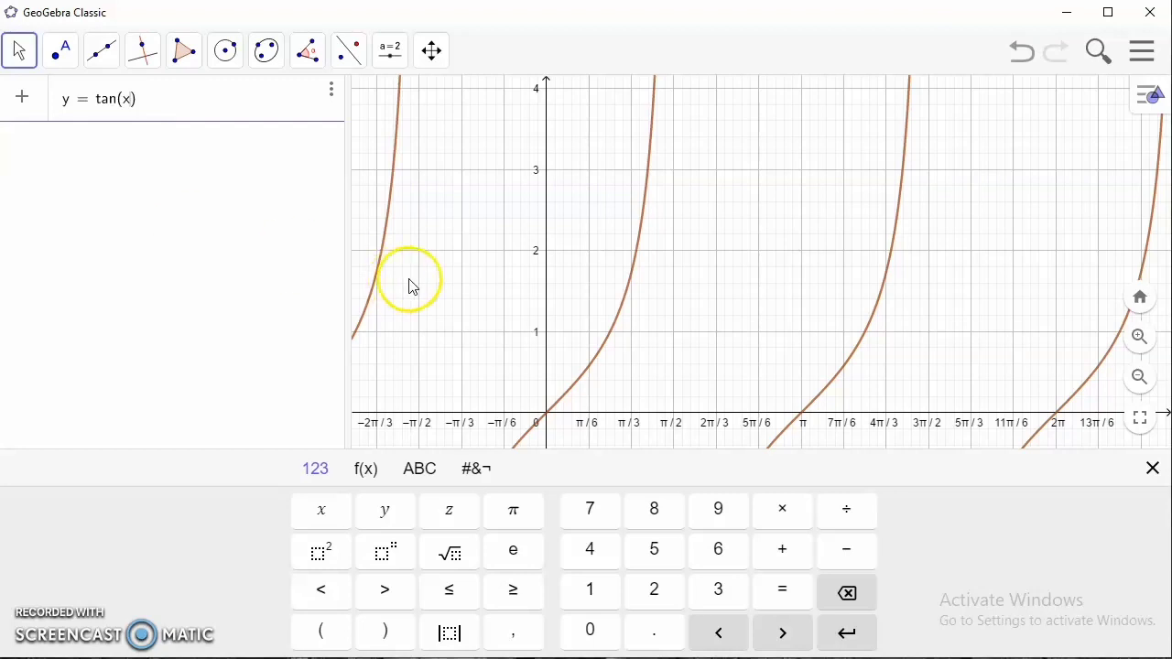
key(Return)
click(631, 342)
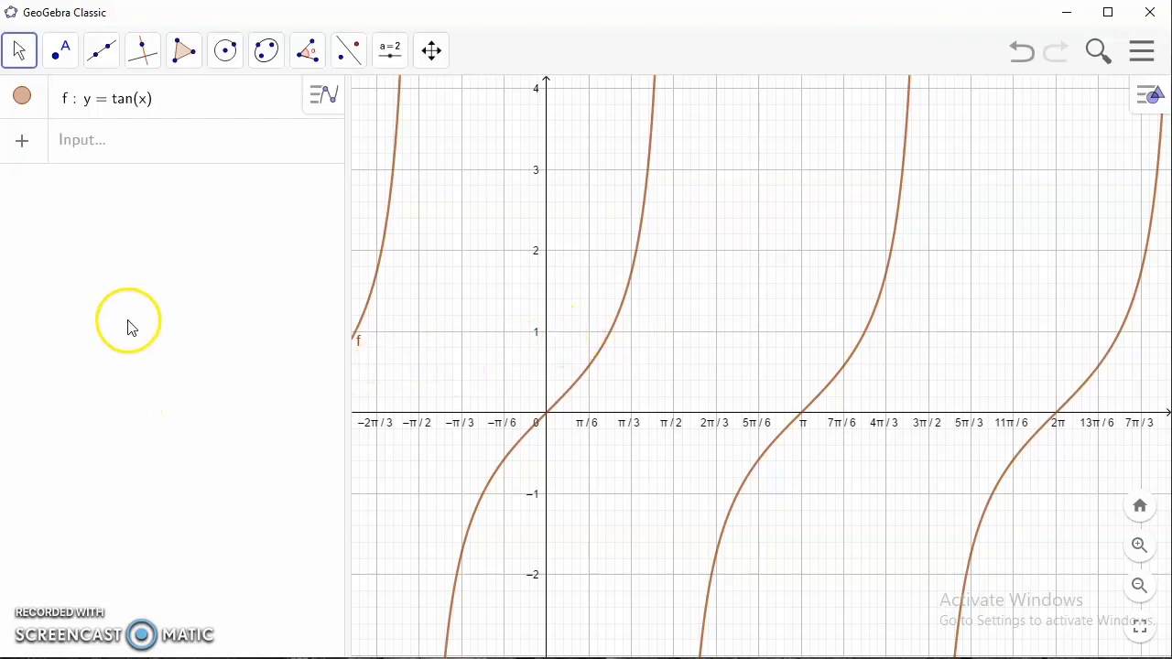
- Add the function y = 2 tan(x) as a second graph on the same grid as the tangent curve
click(80, 150)
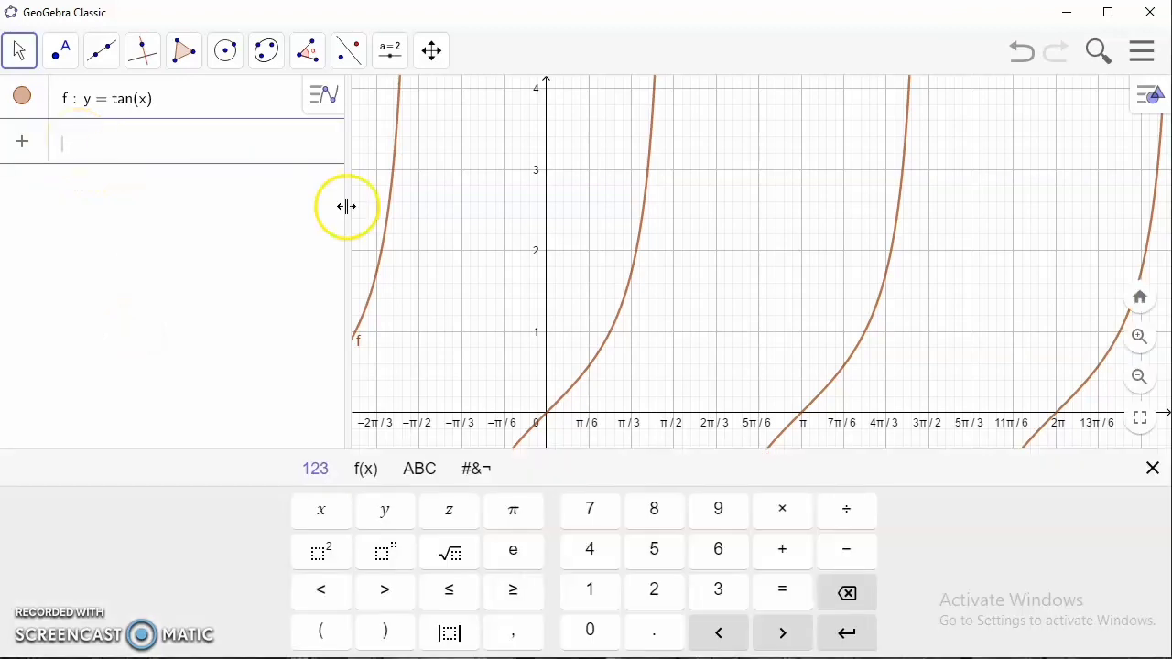
text(y=)
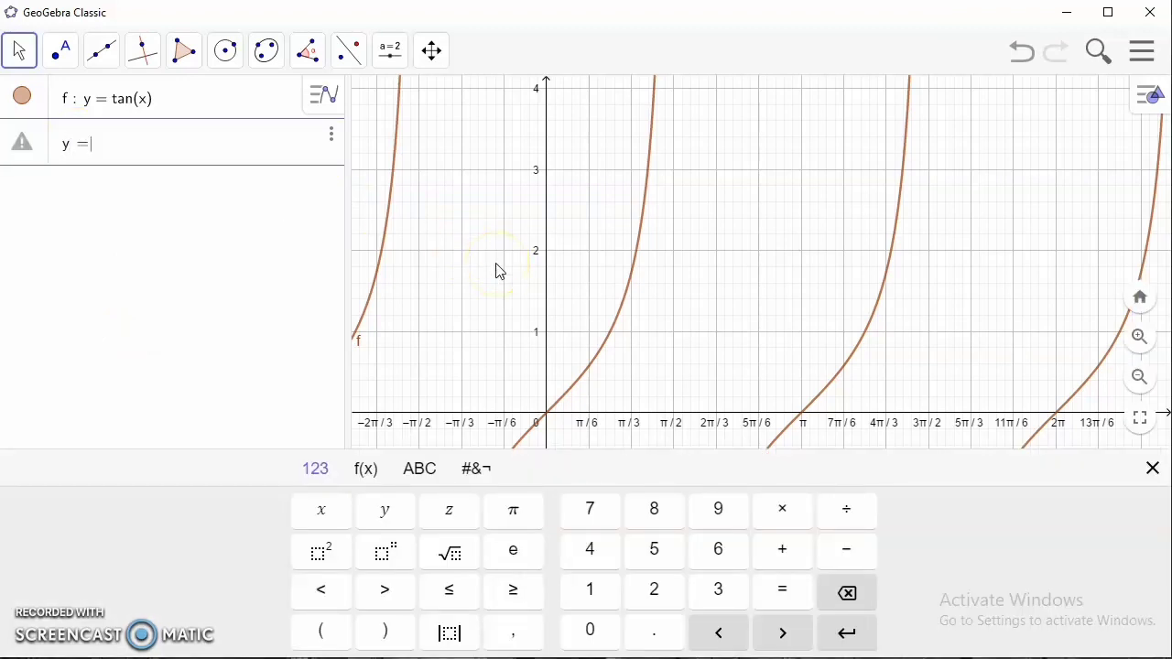
text(2)
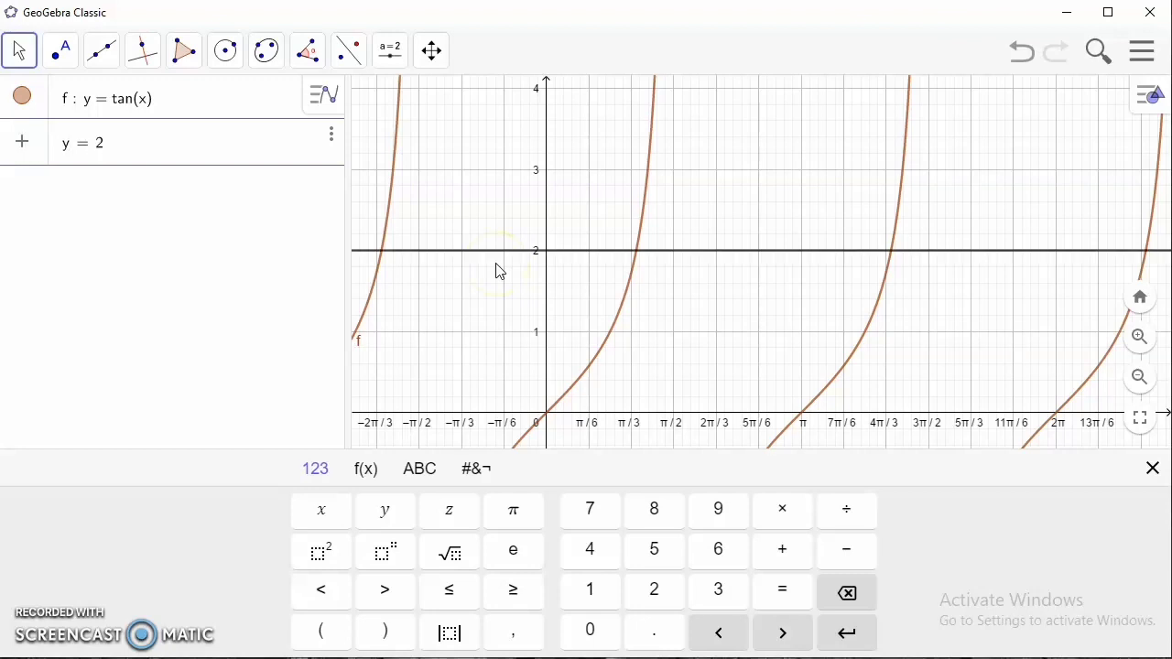
text( tab)
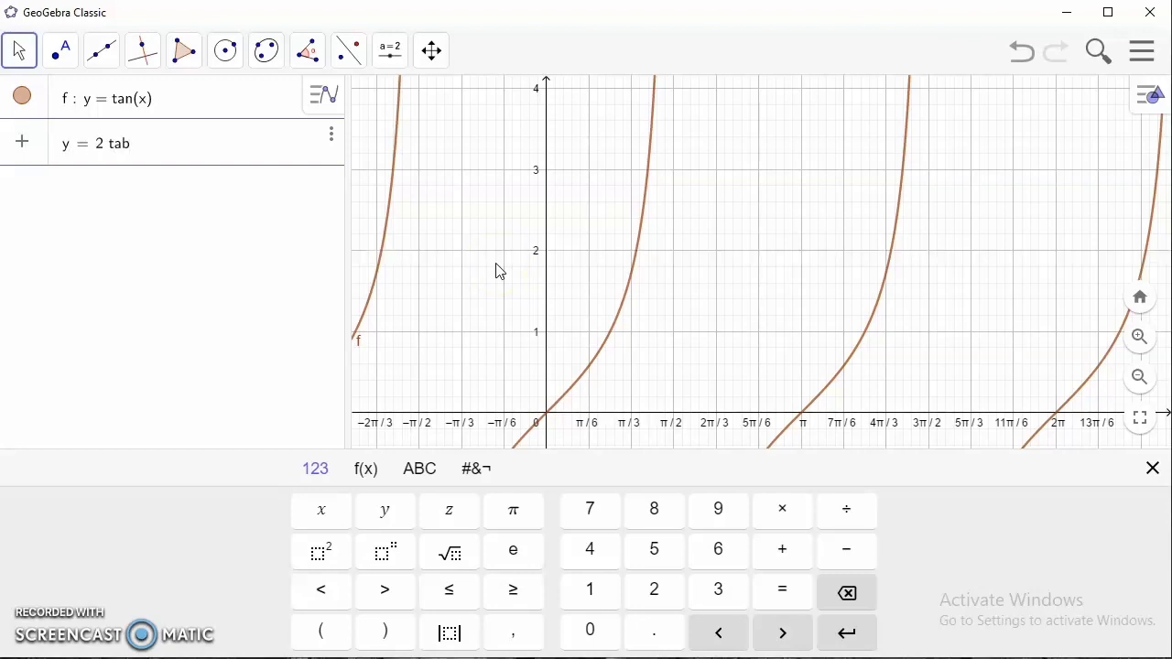
key(BackSpace)
text(n(x)
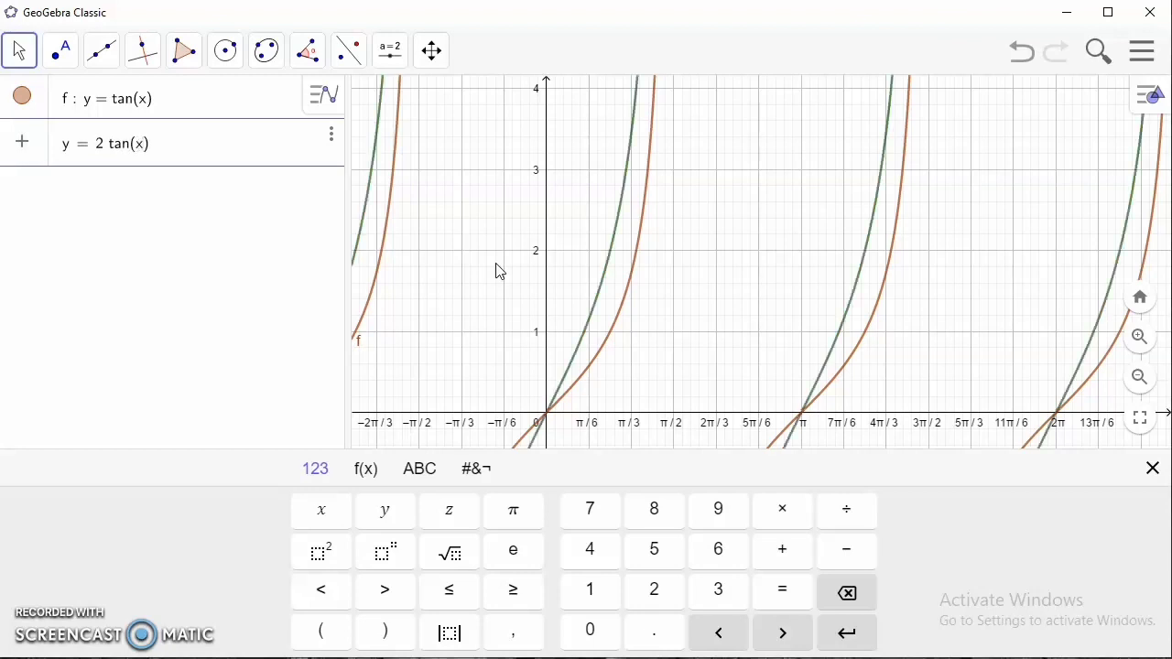
key(Return)
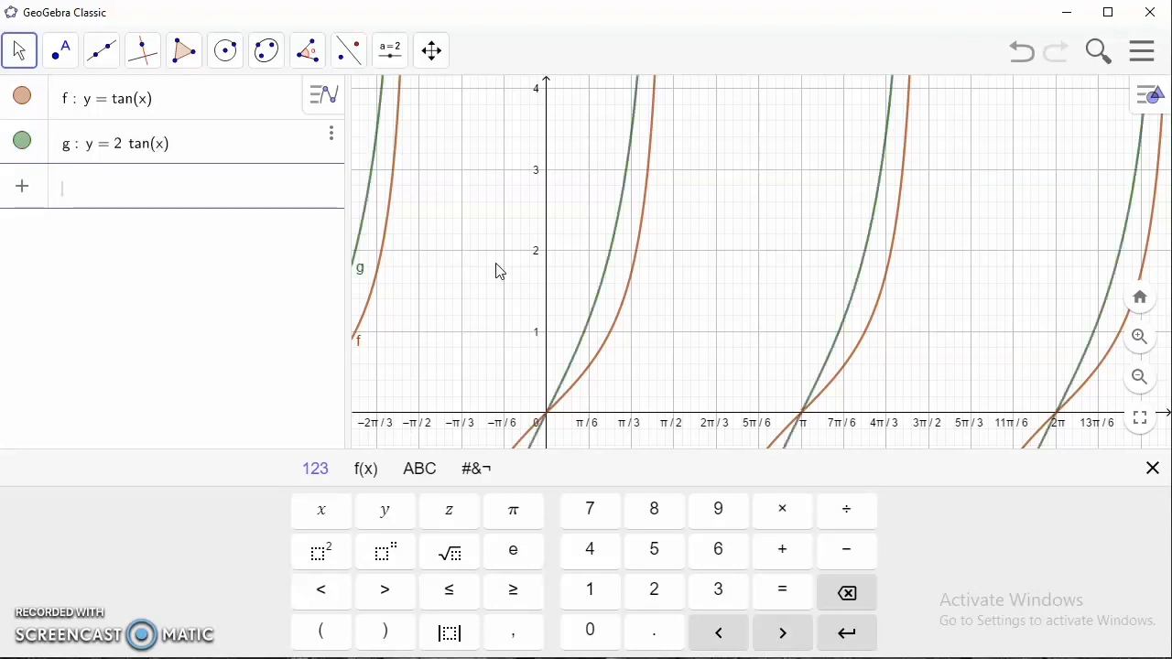
click(683, 383)
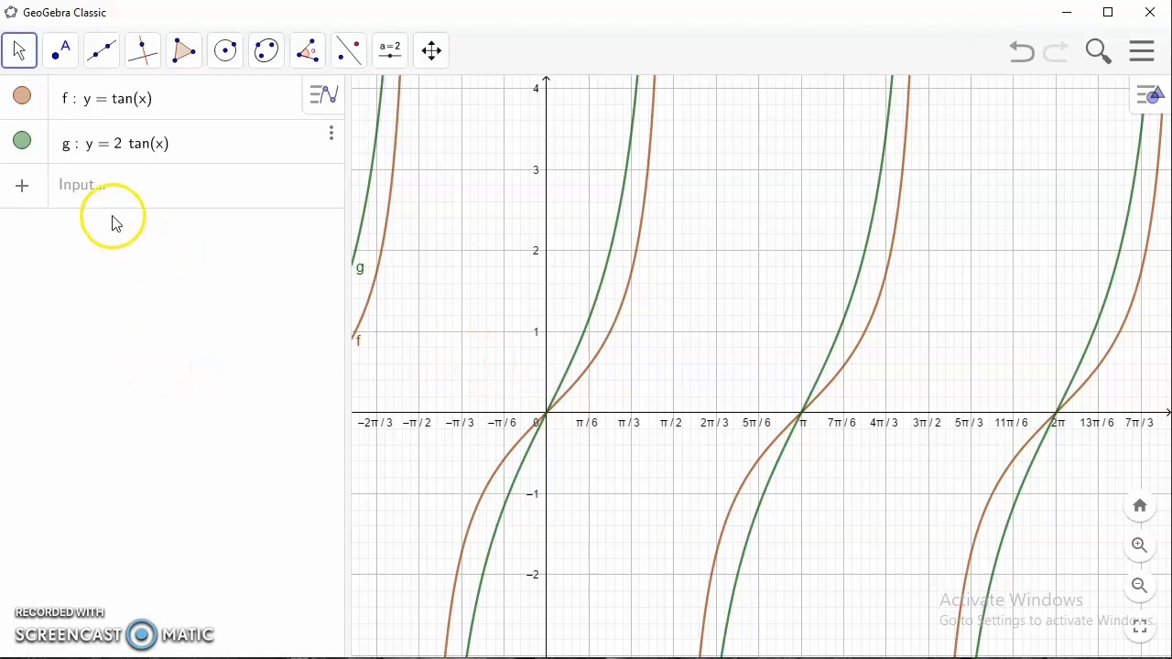
- Add the function y = tan(2x) as a third graph on the same grid as the tangent curves
click(80, 188)
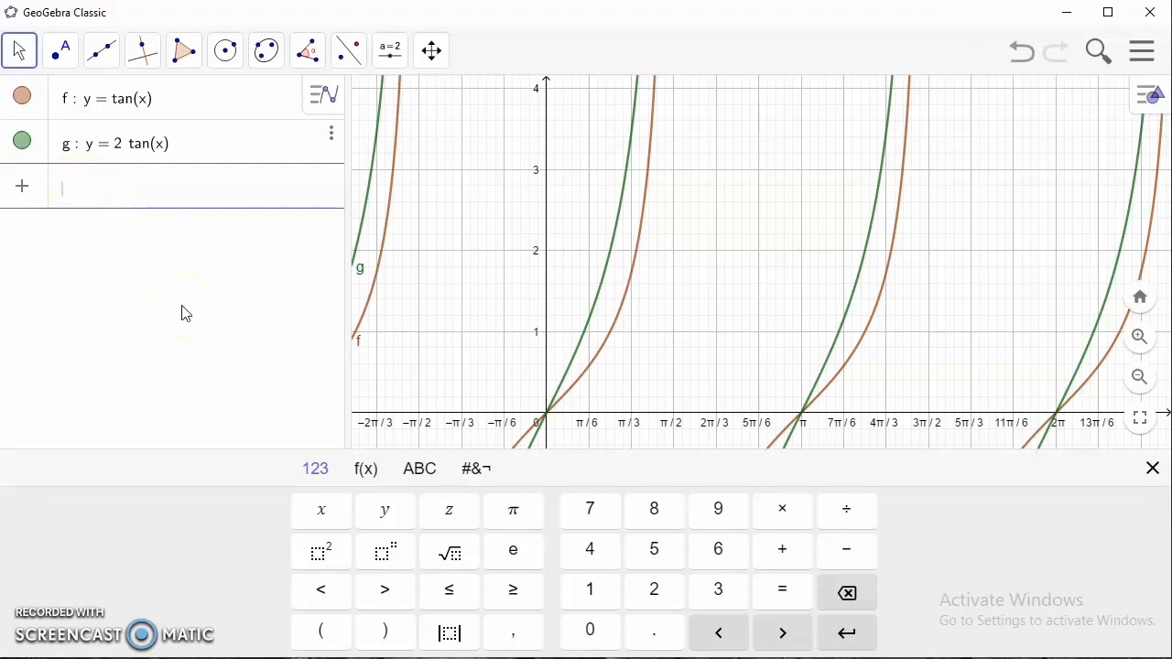
text(y )
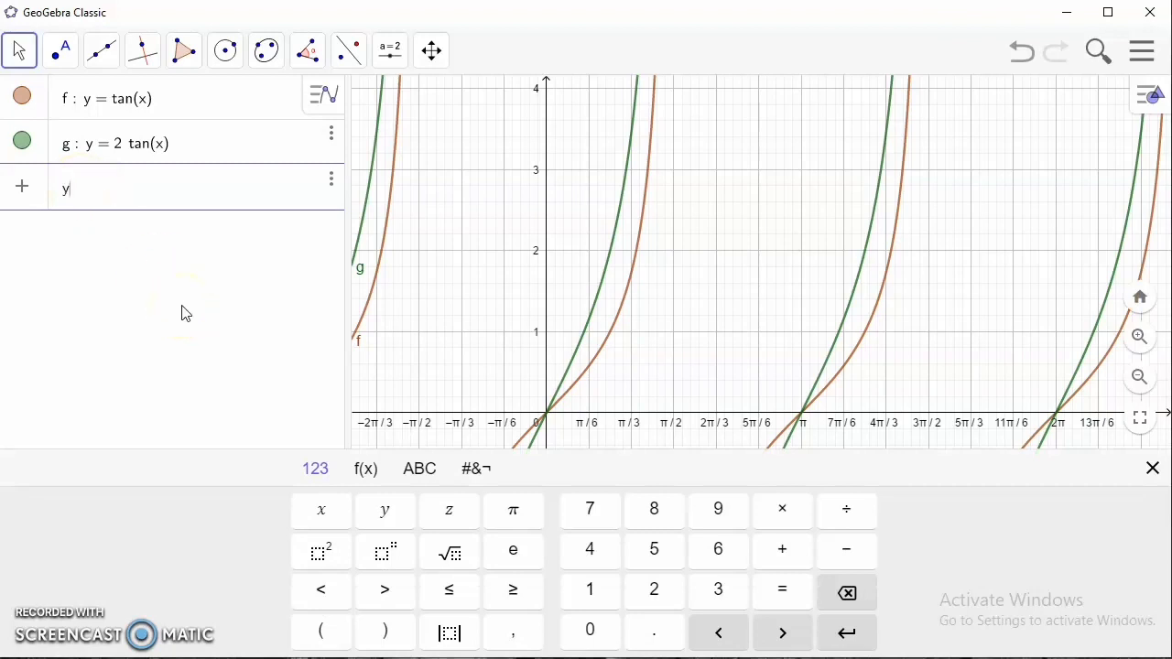
text(= tan)
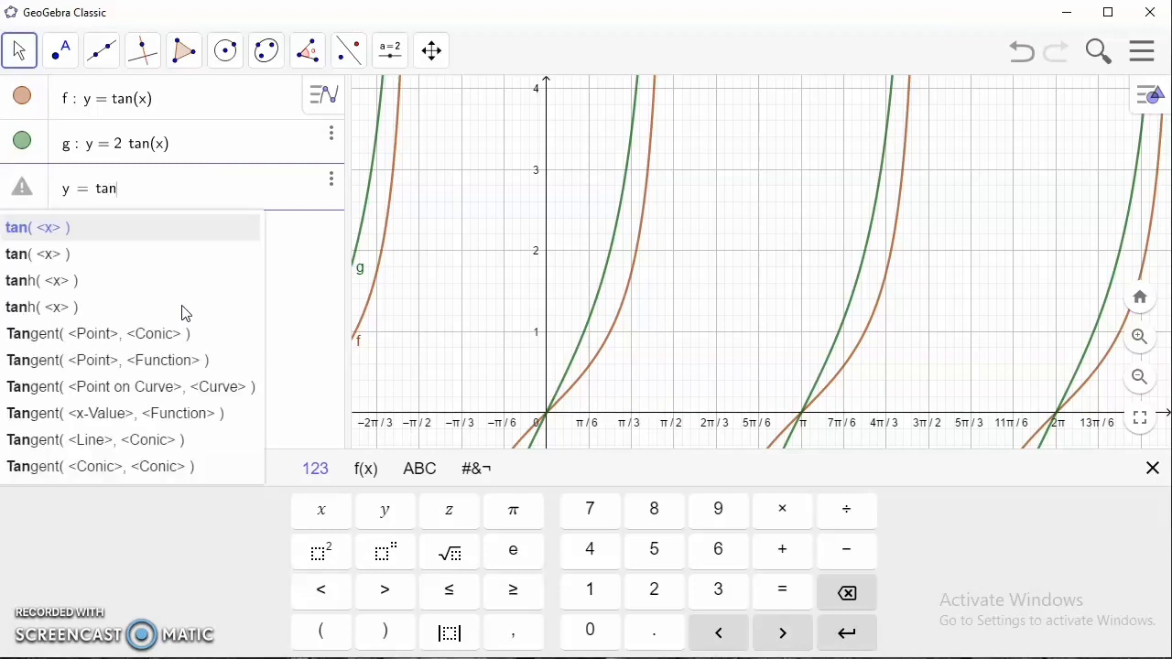
text((2)
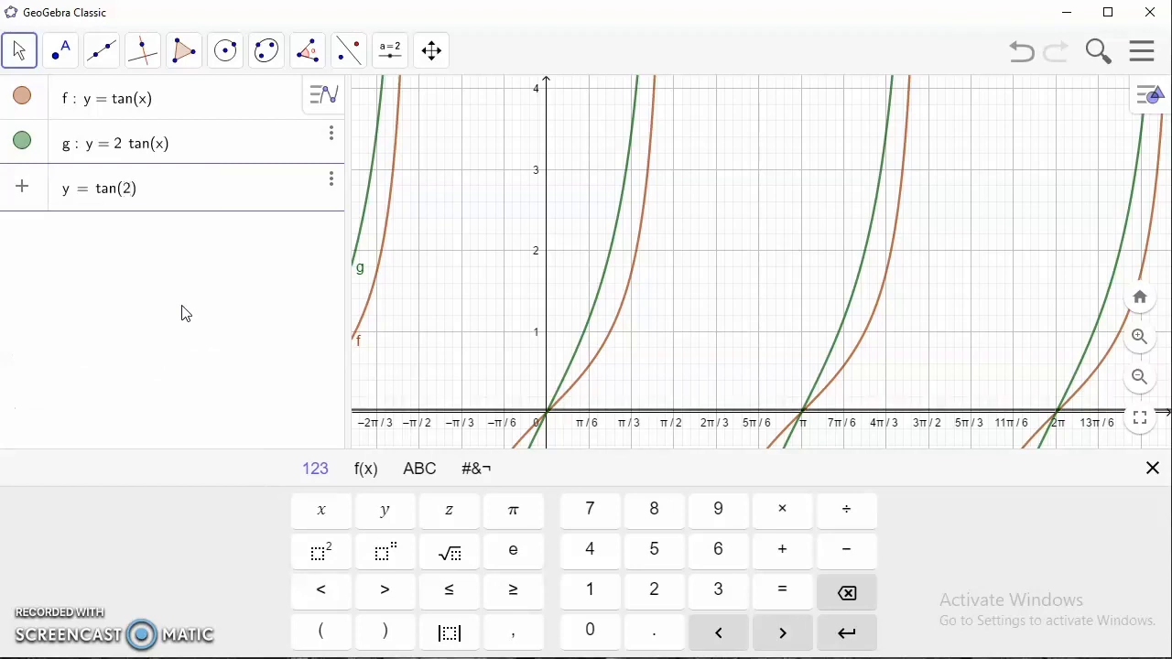
text(x)
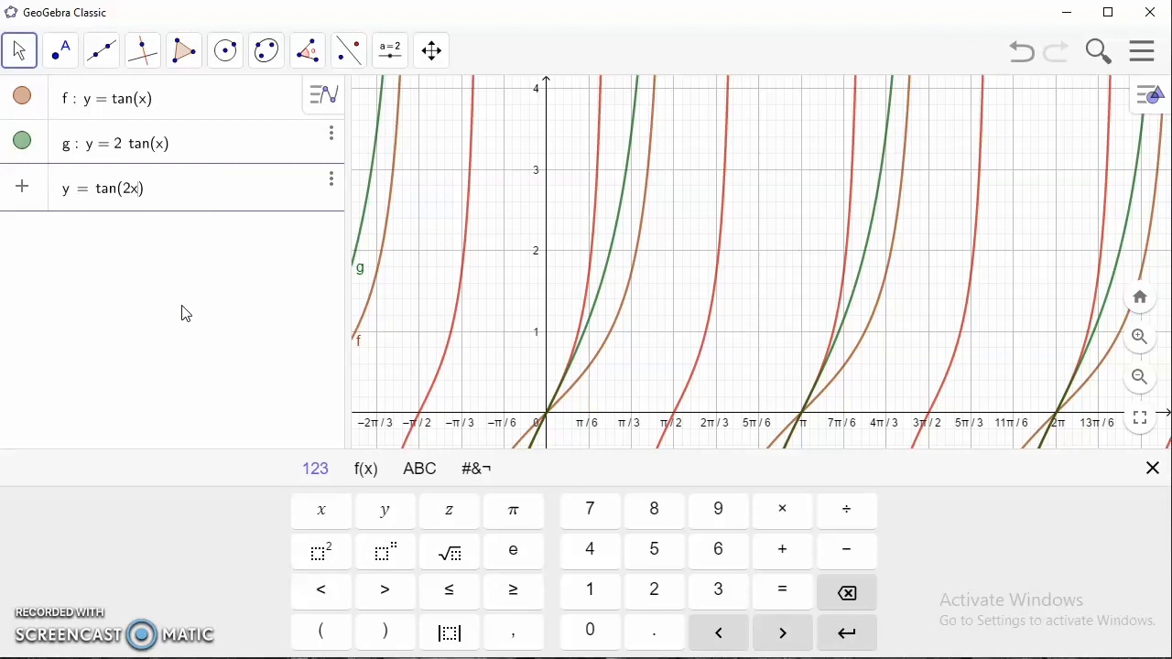
click(256, 278)
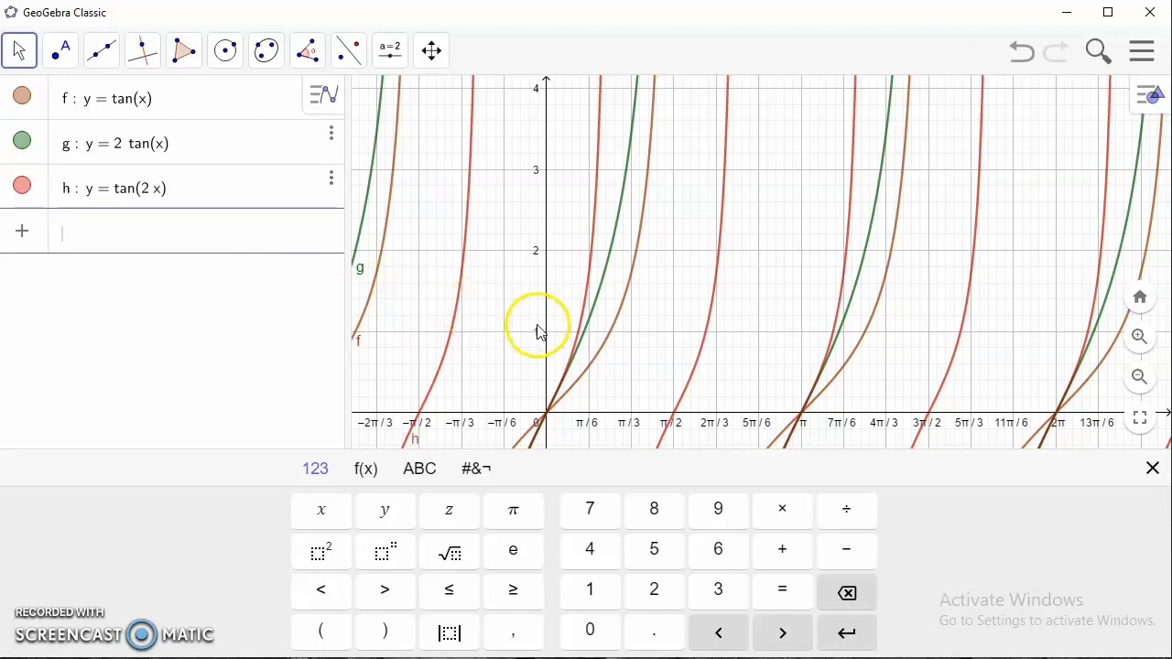
click(678, 331)
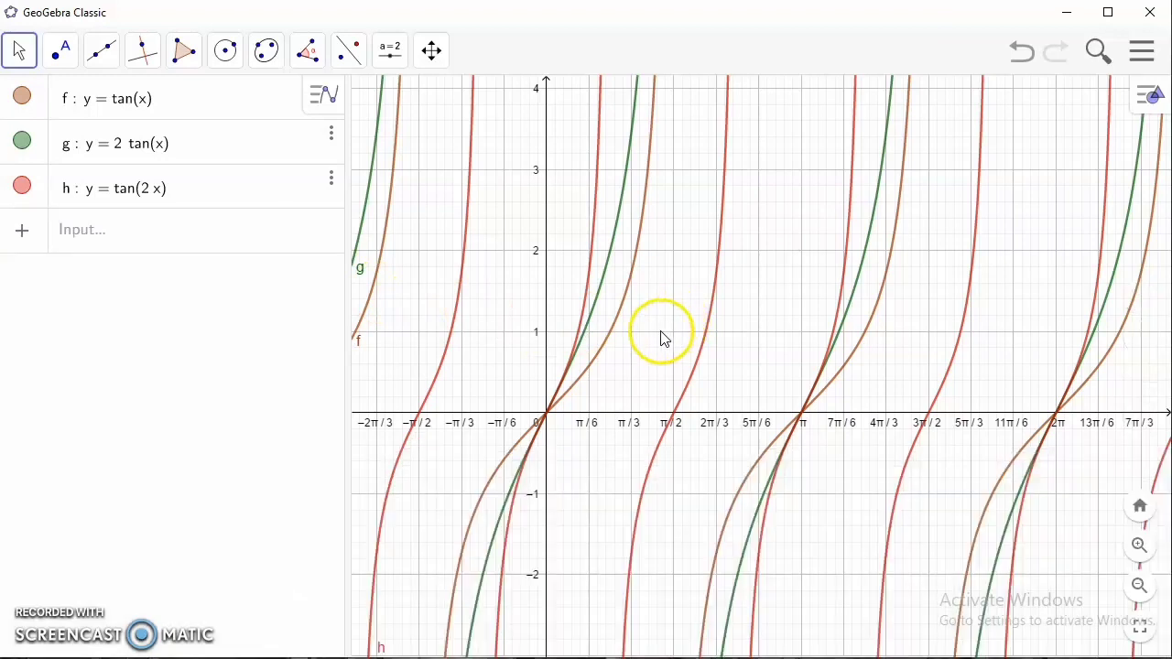